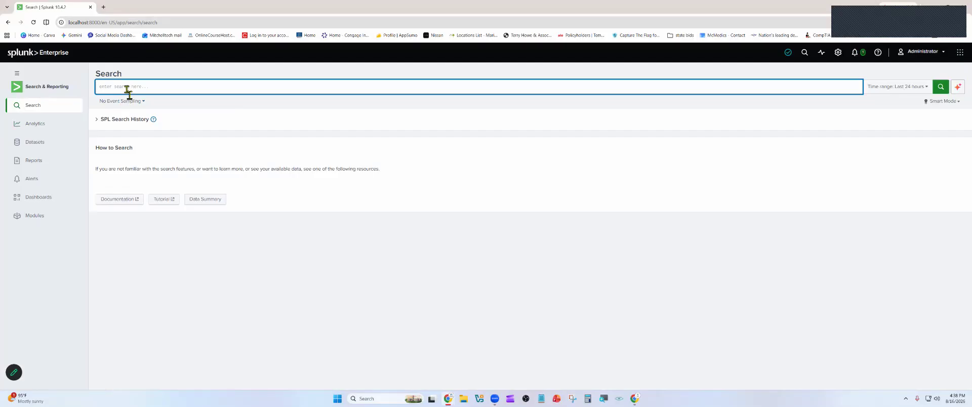
- Run a search across all indexes with the query index=*
type("index=")
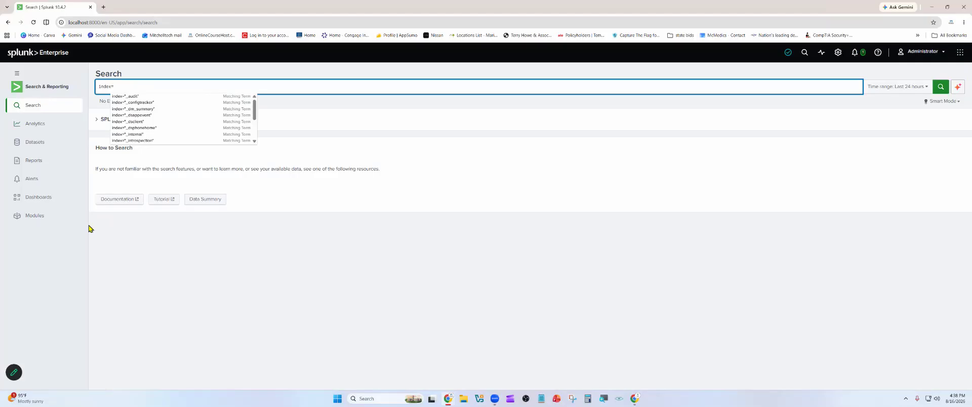
type("*")
key("Return")
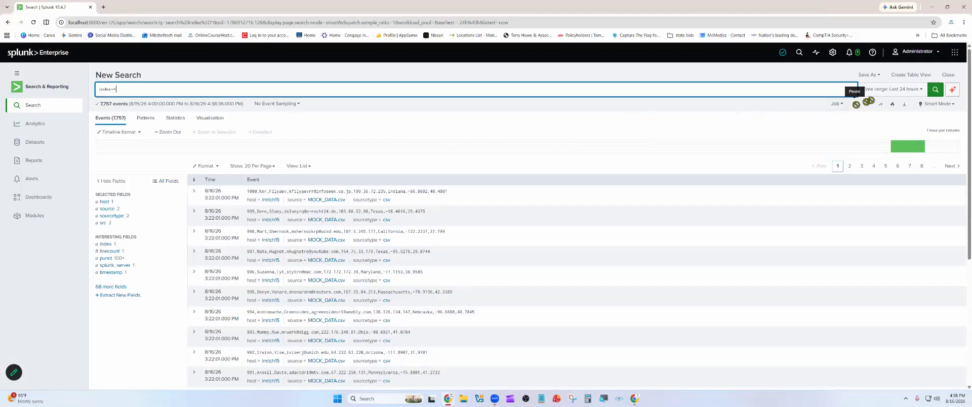
- Set the search time range to All time and run the index=* search again
left_click(887, 89)
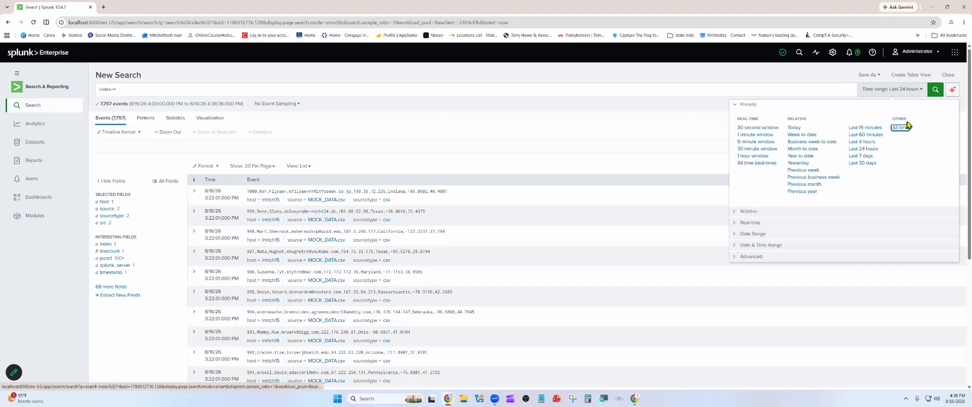
left_click(935, 89)
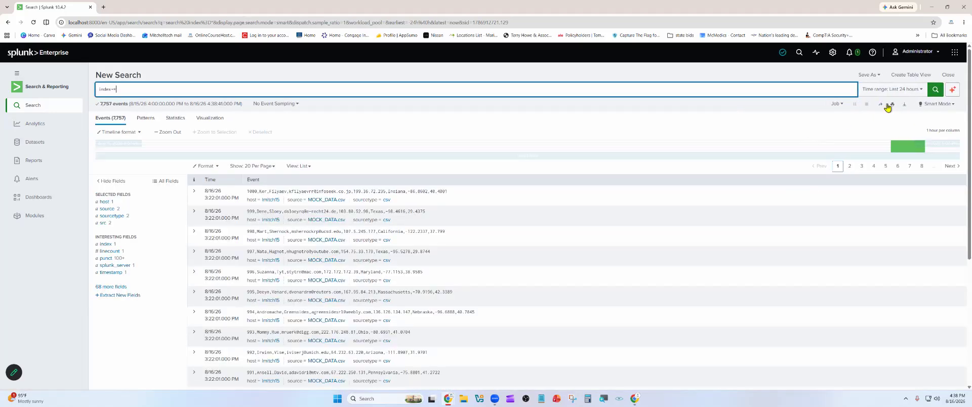
left_click(902, 92)
left_click(900, 128)
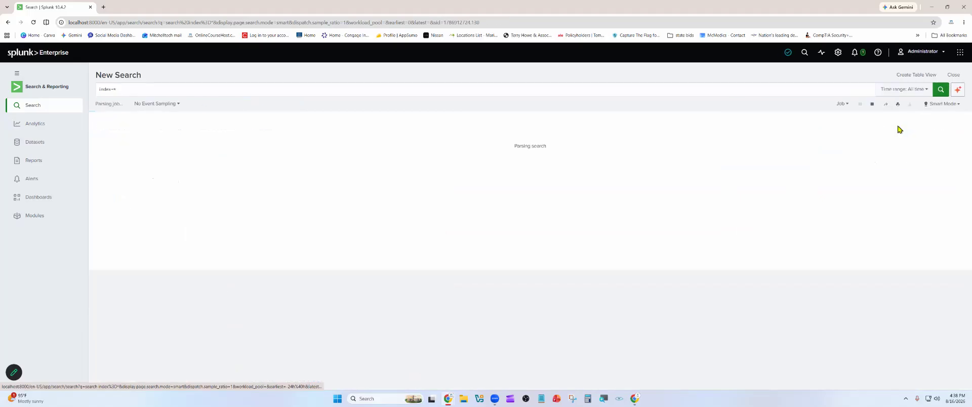
left_click(939, 90)
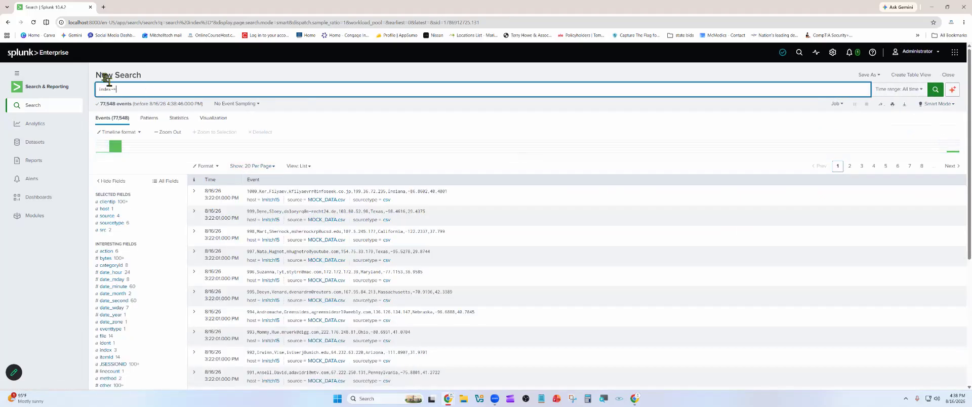
left_click_drag(117, 90, 108, 91)
- Expand the event with id 999, add email to the selected fields, remove it again and collapse the event
scroll(129, 202, "down", 3)
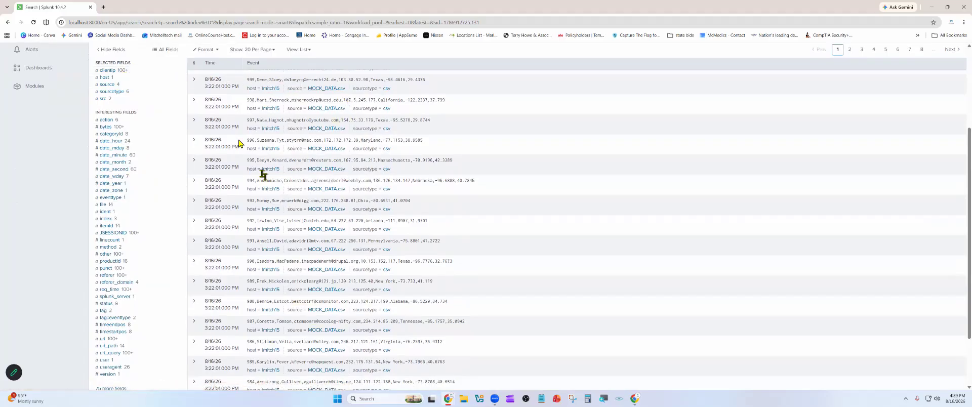
left_click(195, 79)
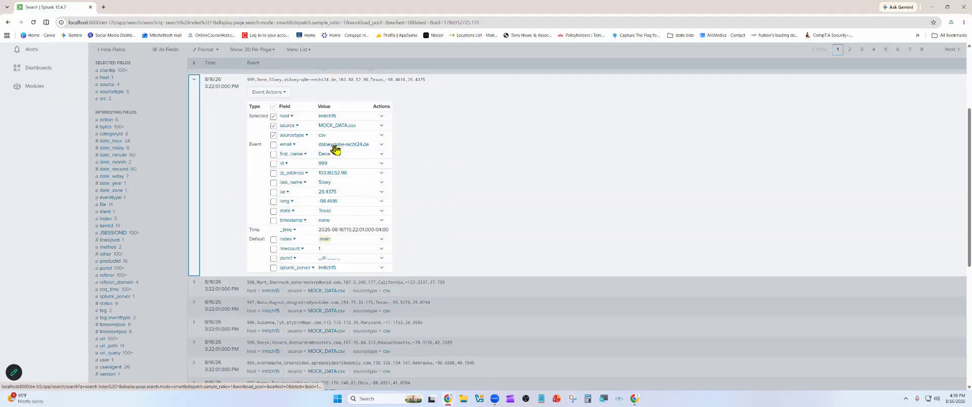
left_click(273, 145)
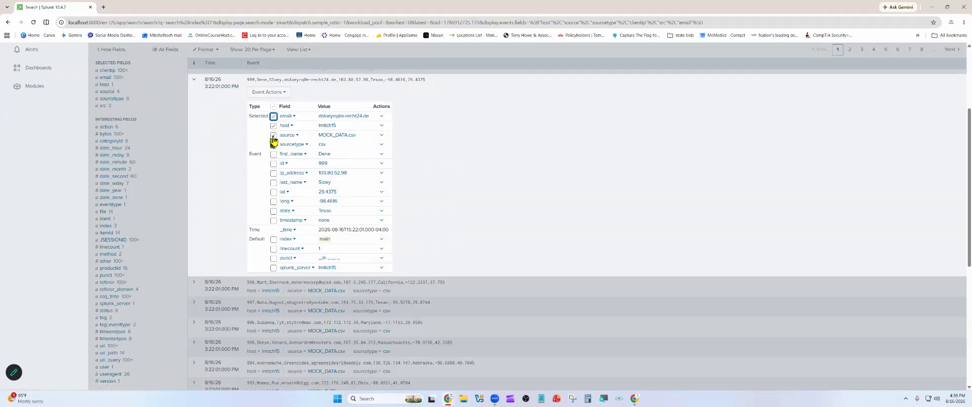
left_click(274, 116)
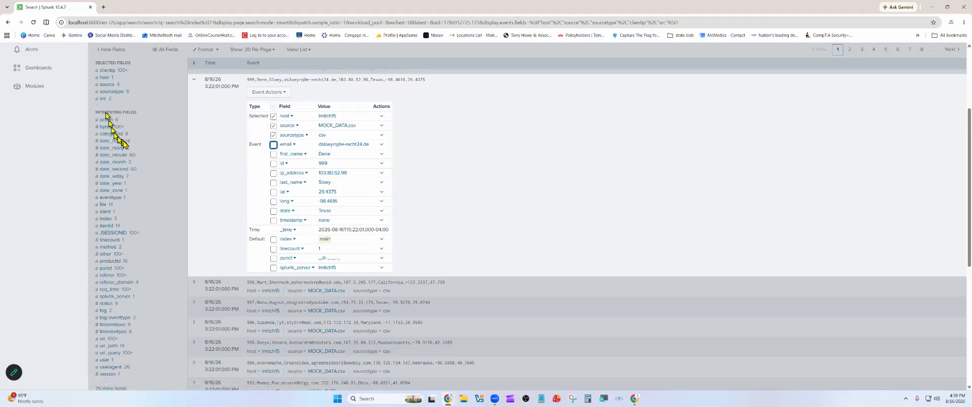
left_click(195, 84)
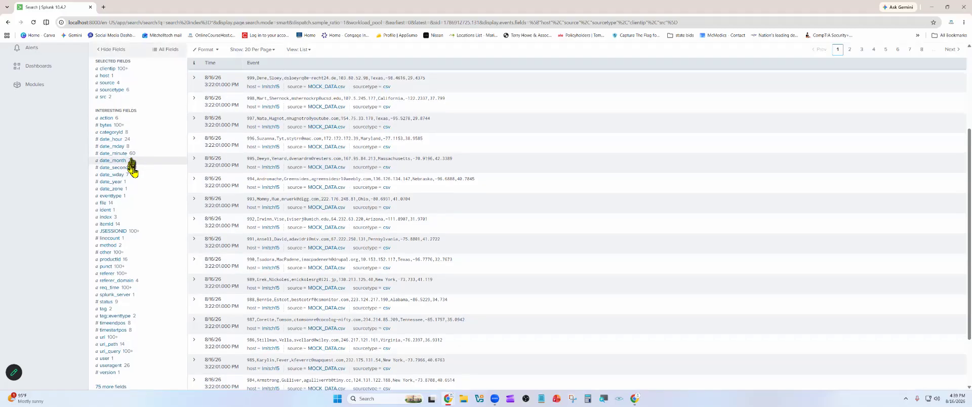
- Look through the events and interesting fields, and open the value summary of the index field
scroll(131, 165, "down", 1)
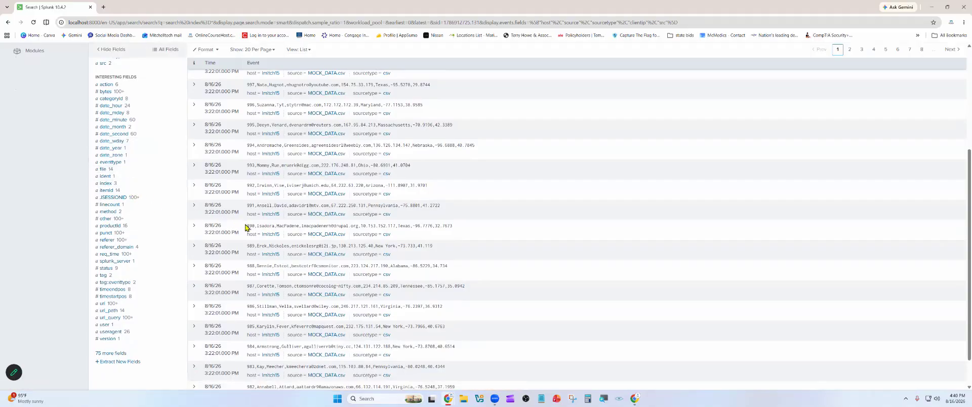
scroll(245, 227, "down", 1)
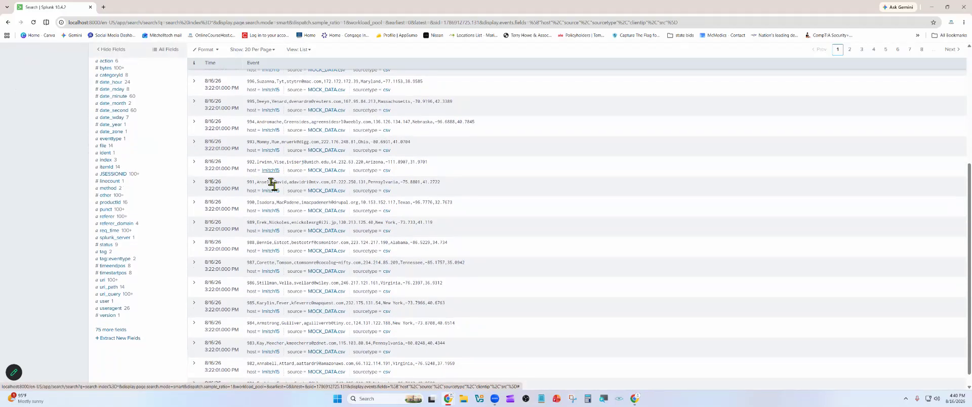
scroll(272, 185, "down", 2)
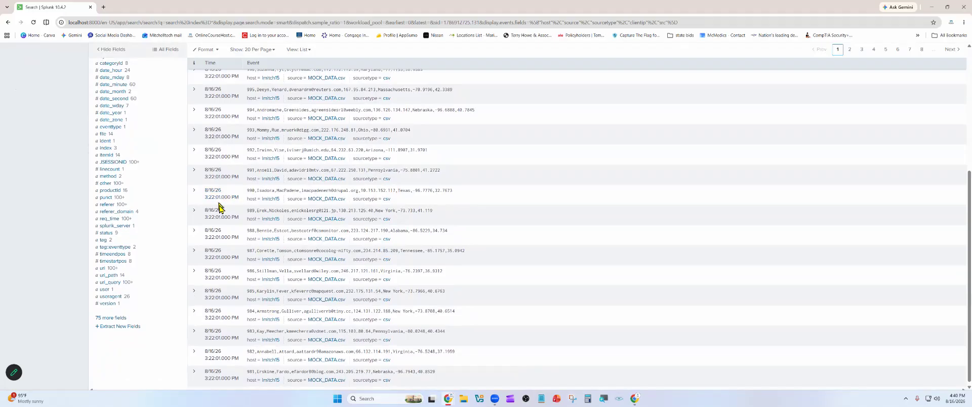
scroll(214, 207, "down", 1)
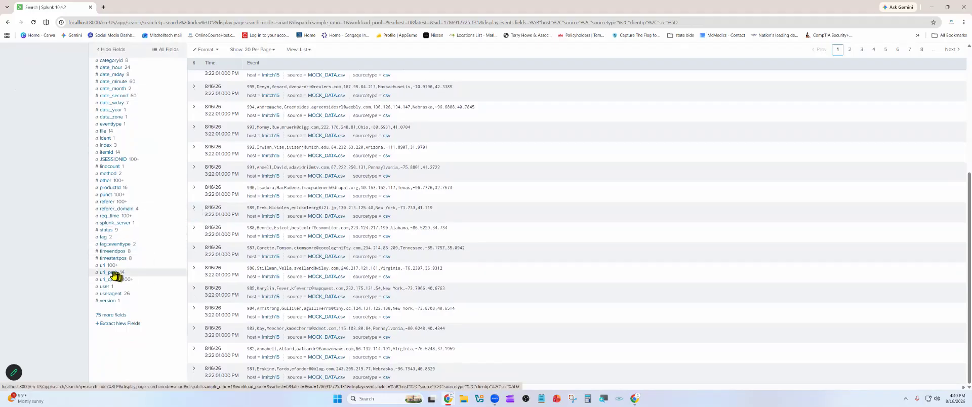
scroll(159, 236, "up", 2)
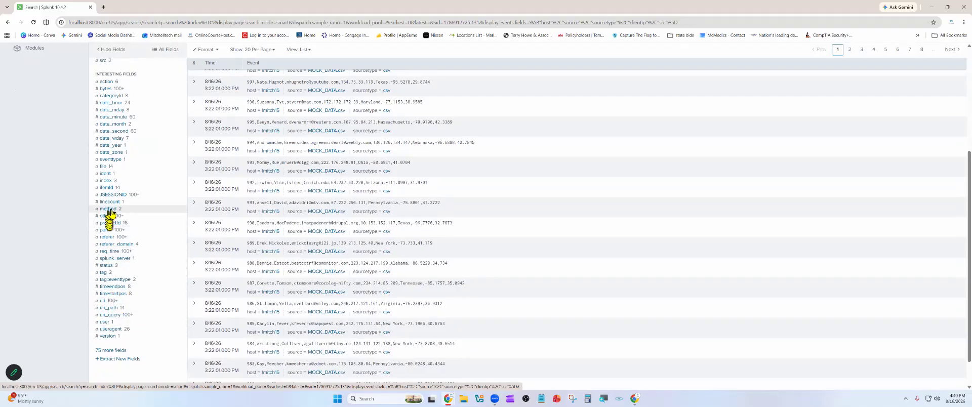
left_click(107, 181)
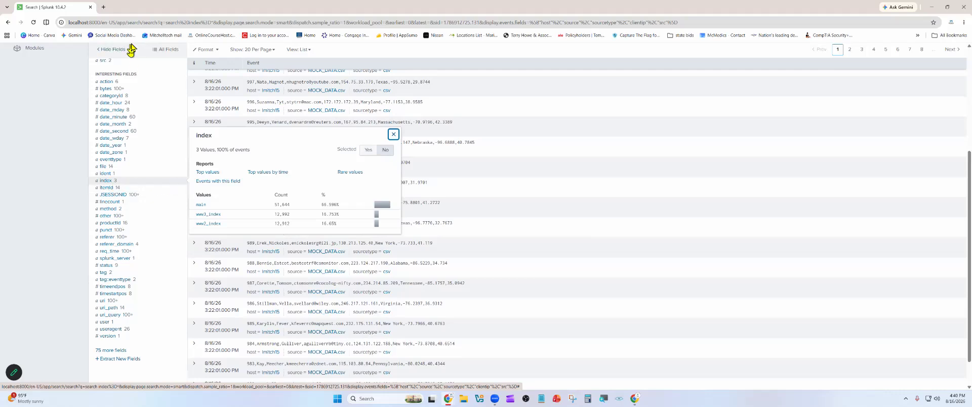
- Search Google for file cabinets in a new browser tab and view the Staples Heavy Duty 4 Drawer Vertical File Cabinet product page
left_click(104, 8)
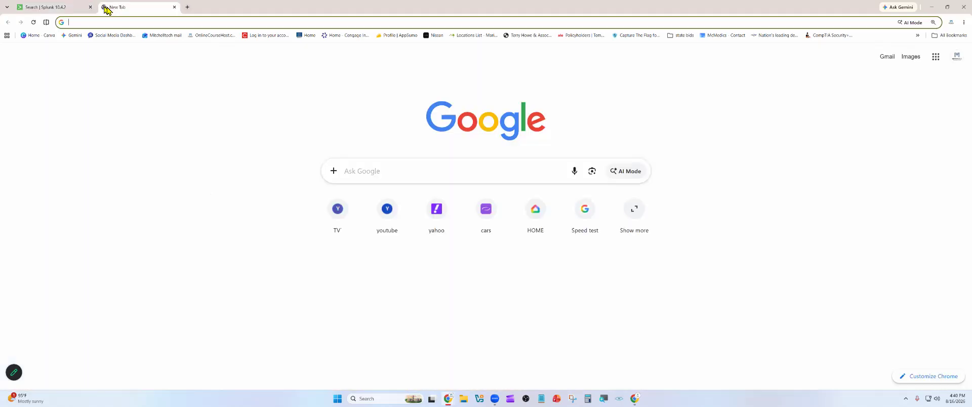
type("file")
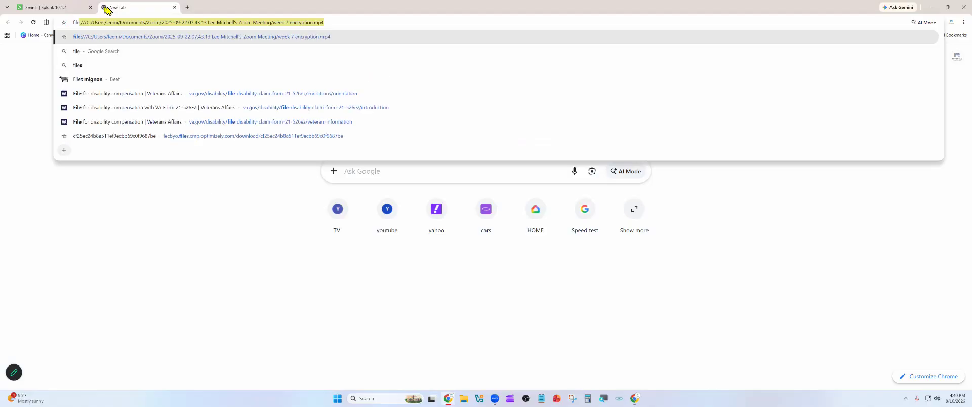
type(" cab")
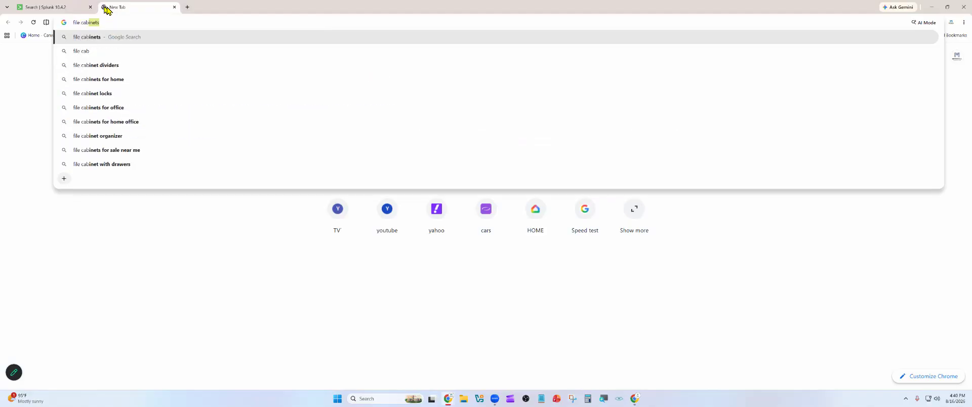
key("Return")
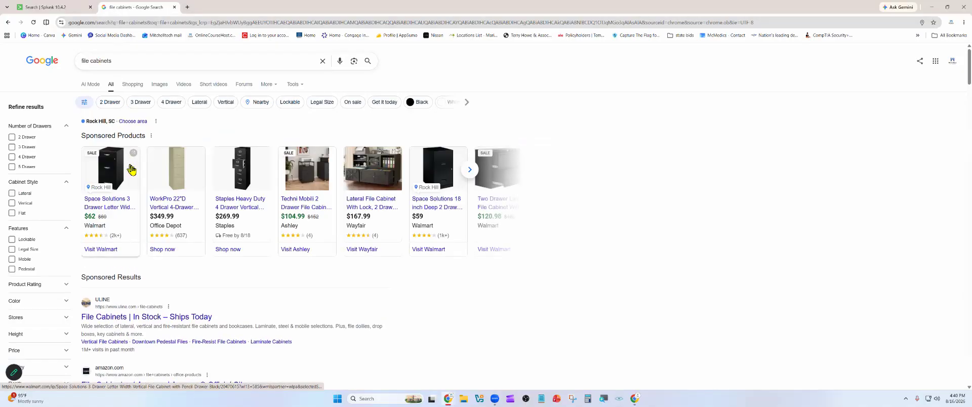
left_click(238, 175)
scroll(334, 197, "down", 1)
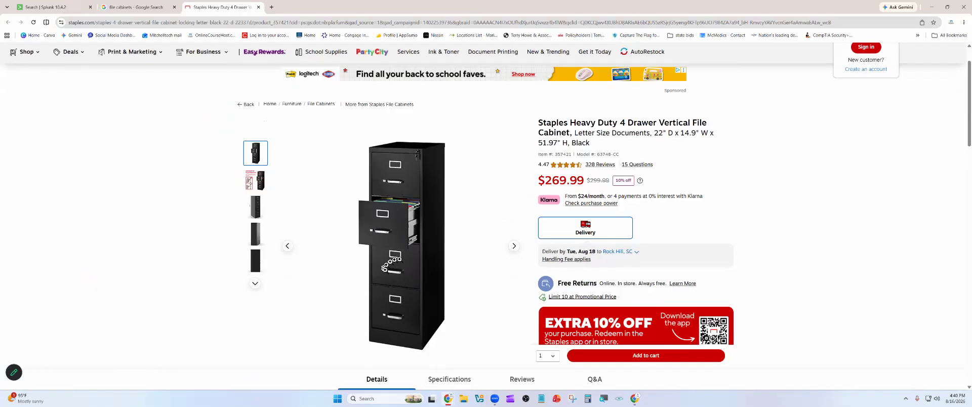
- Switch back to Splunk, compare the event counts of main, www3_index and www2_index with the file cabinet analogy, and close the index summary
left_click(48, 7)
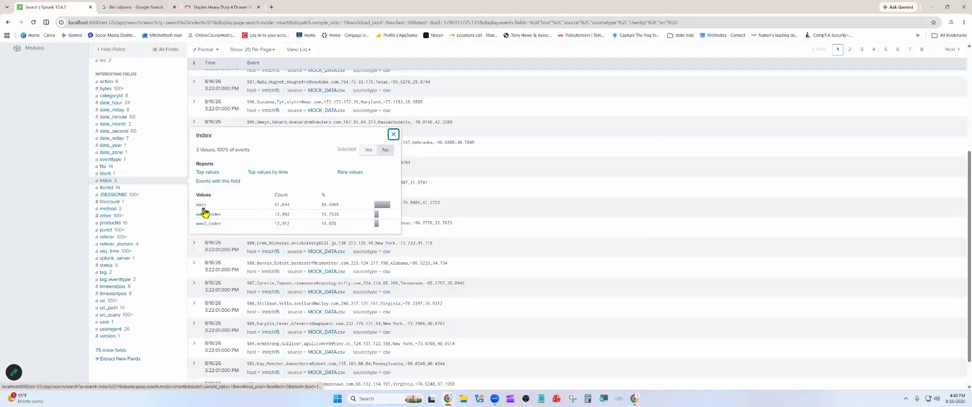
left_click(197, 7)
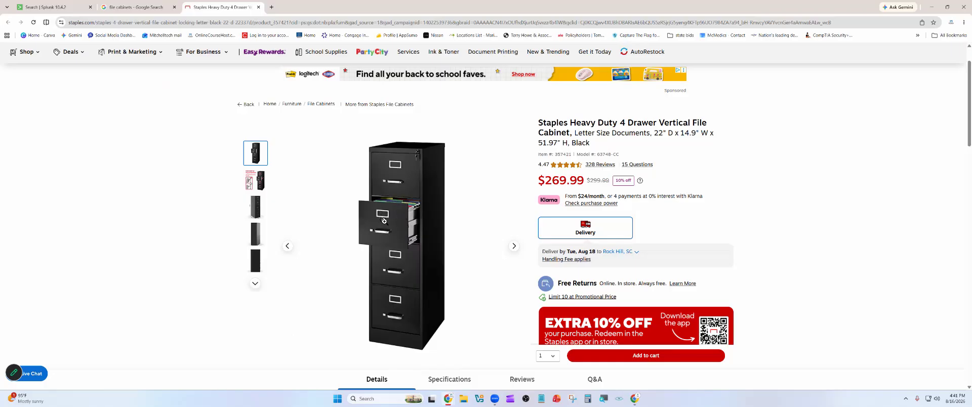
left_click(60, 8)
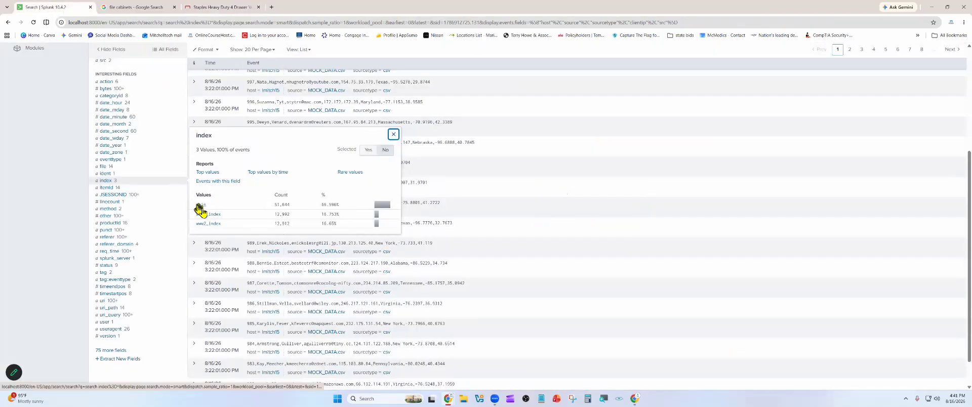
double_click(281, 205)
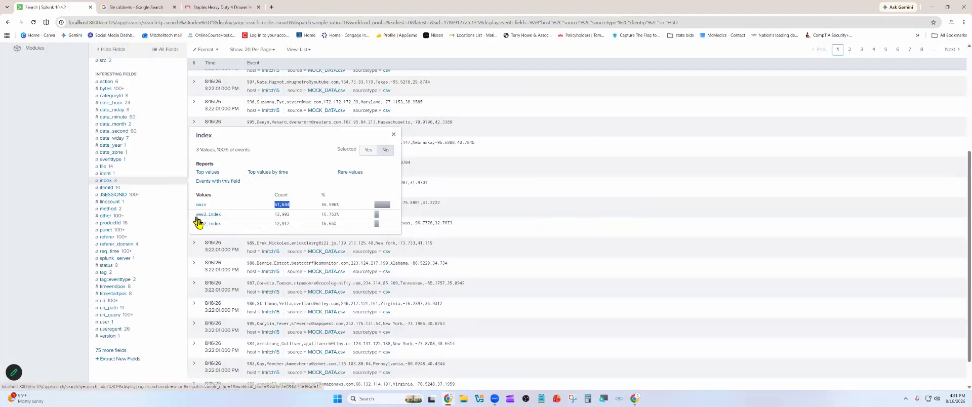
double_click(281, 214)
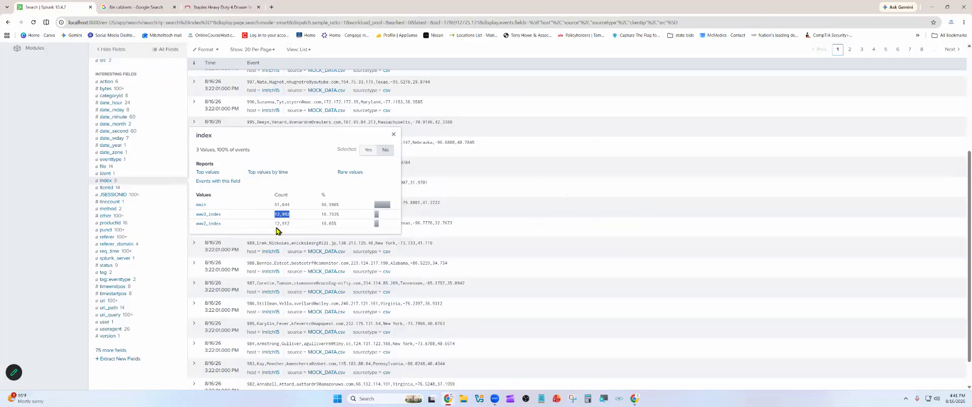
double_click(282, 224)
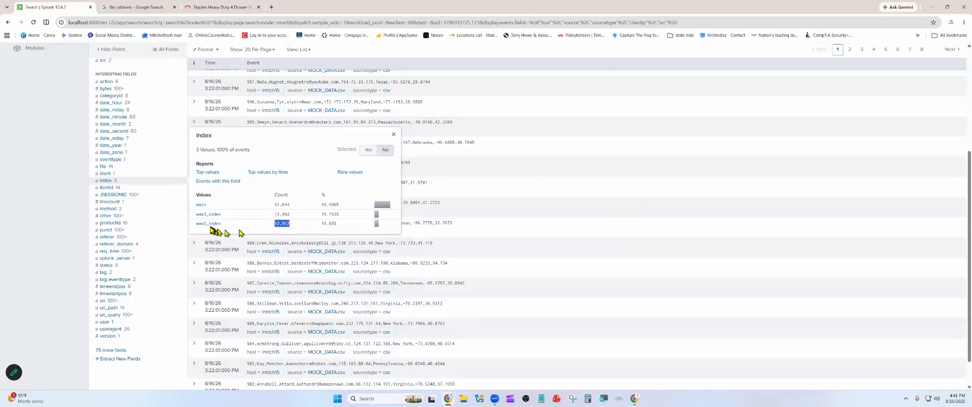
left_click(76, 209)
- Change the search query to index=main and run it
scroll(116, 178, "up", 3)
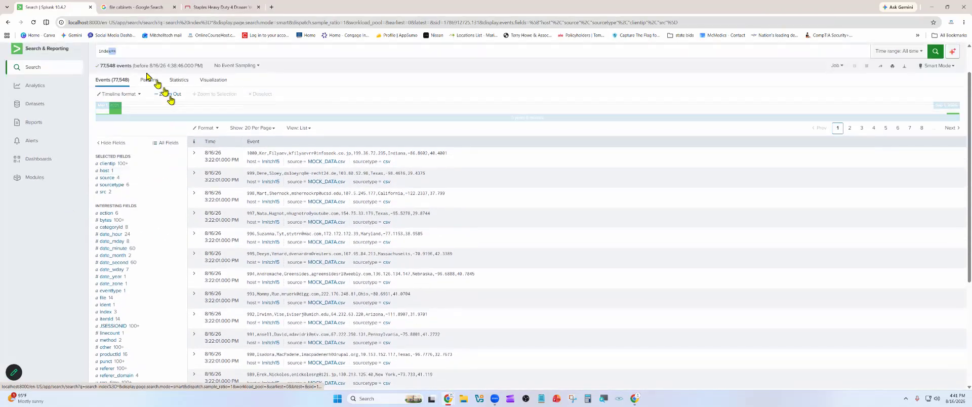
scroll(152, 101, "up", 2)
left_click(122, 87)
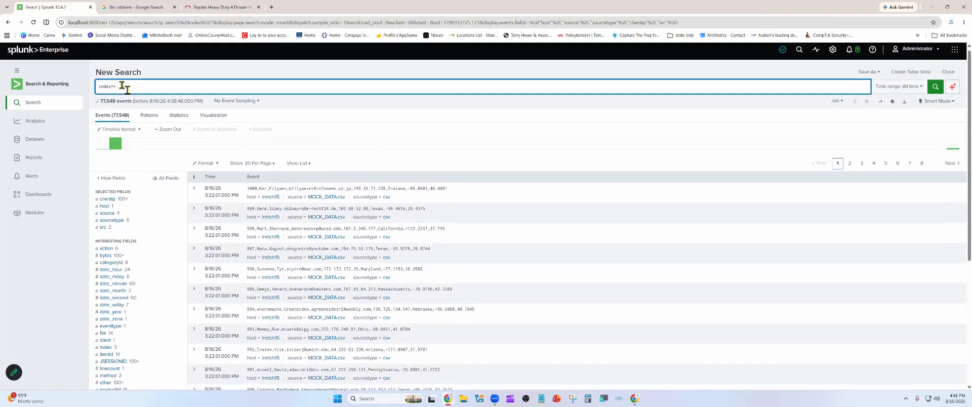
key("BackSpace")
type("main")
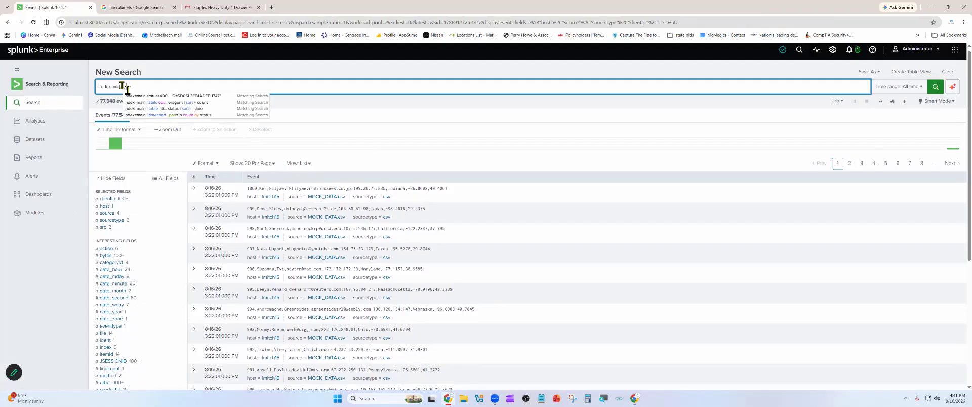
key("Return")
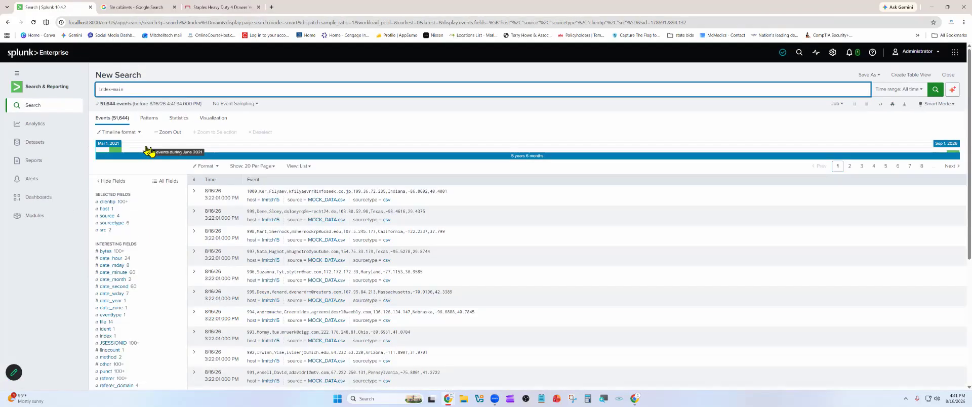
- Look over the main index results, revisit the Staples file cabinet page for comparison and return to Splunk
scroll(205, 201, "down", 1)
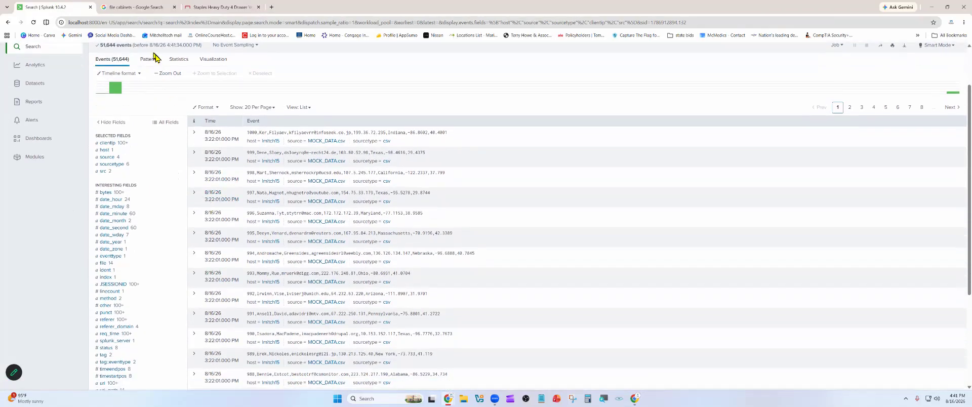
left_click(234, 8)
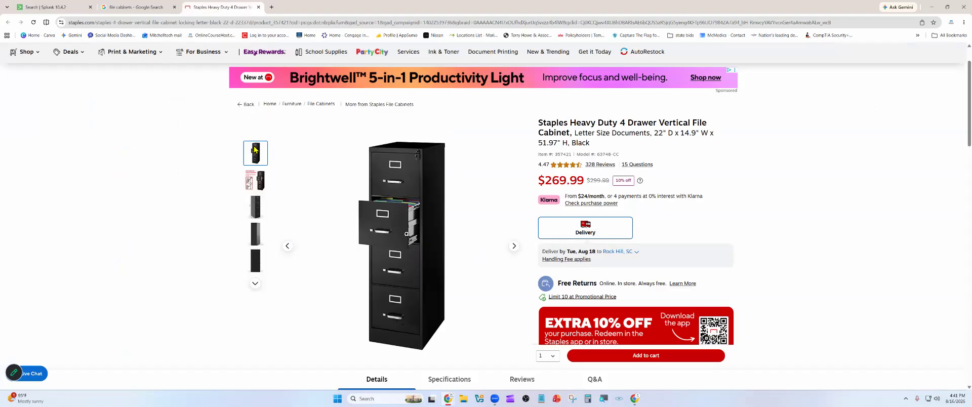
left_click(70, 8)
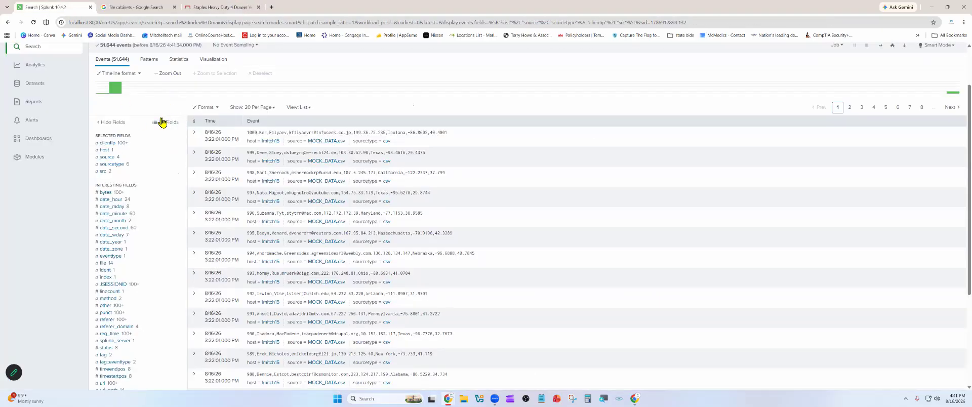
- Review the available Splunk settings and the interesting fields listed for the main index results
scroll(162, 123, "up", 2)
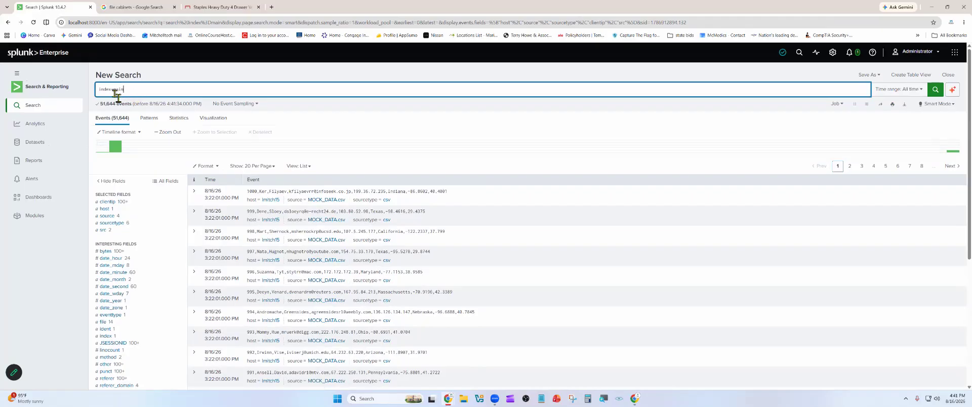
left_click(832, 55)
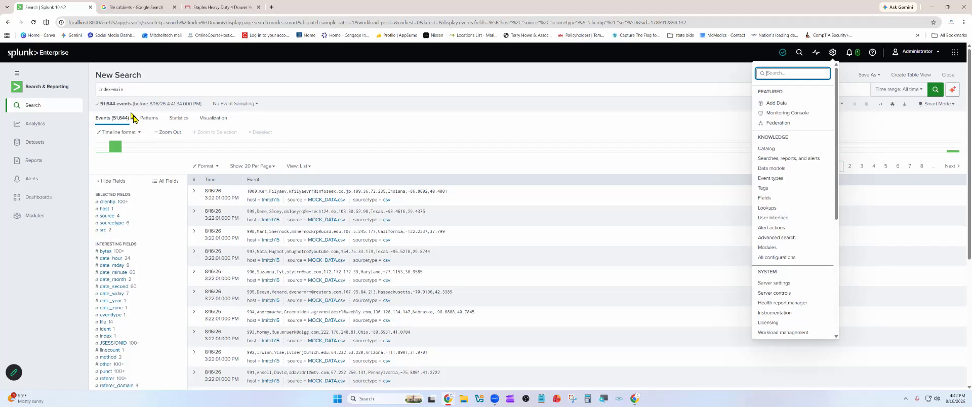
left_click(165, 168)
scroll(149, 162, "down", 3)
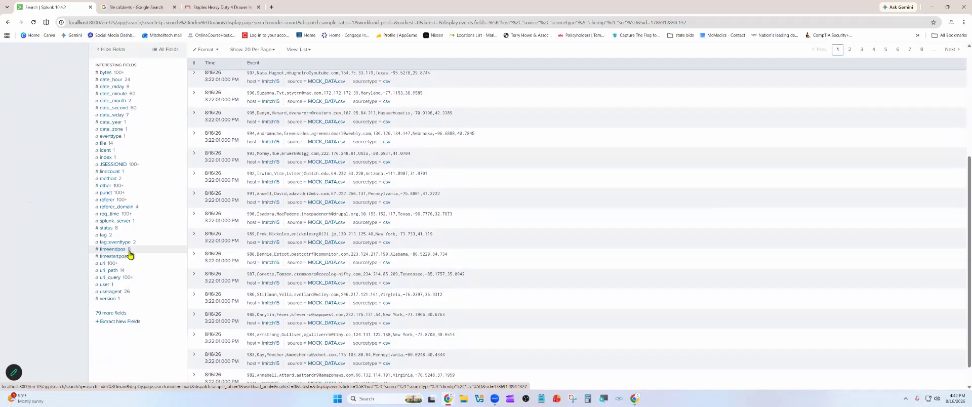
scroll(169, 244, "up", 3)
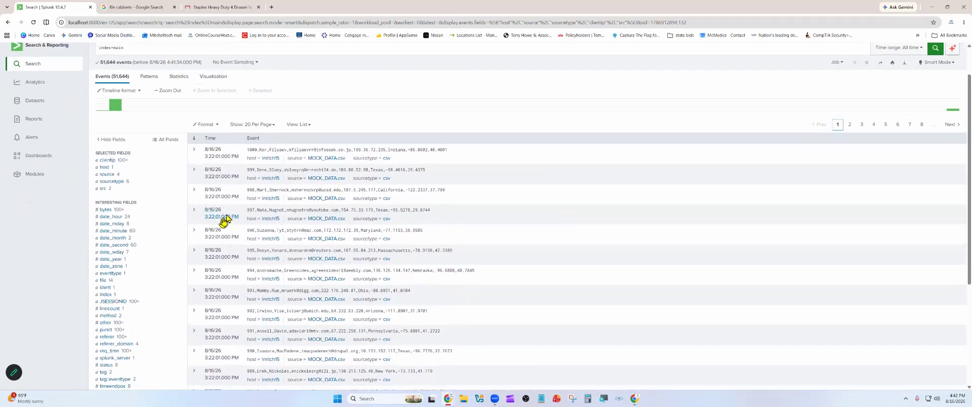
scroll(225, 218, "up", 1)
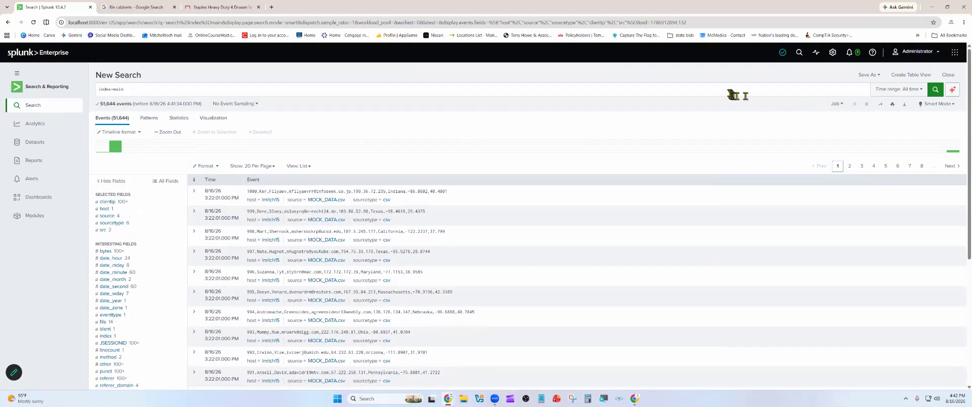
- Replace the query with index=main | stats count by method, check the available fields and run the search
left_click(725, 91)
left_click_drag(157, 91, 36, 93)
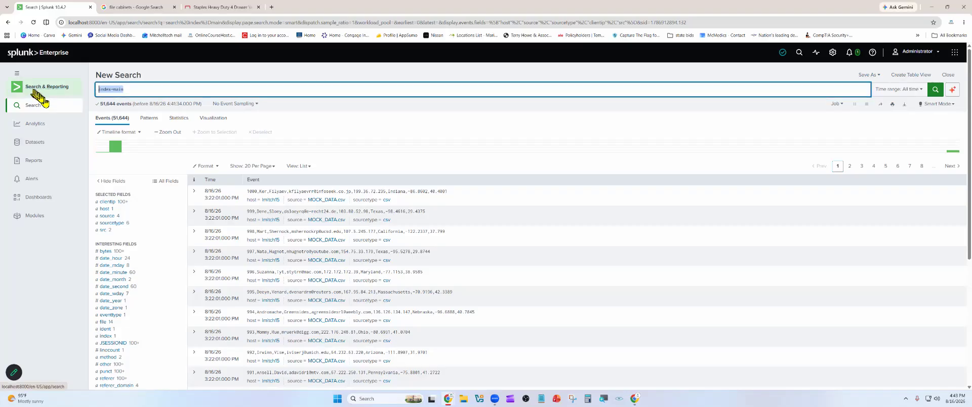
type("index=main | stats count by method")
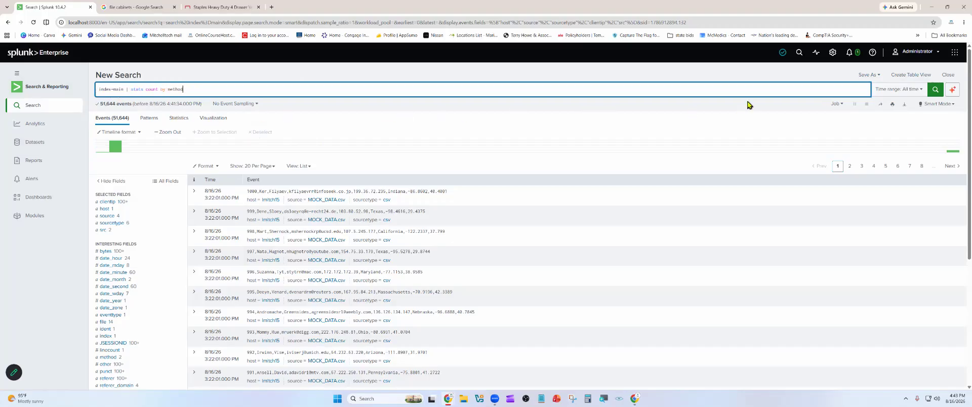
mouse_move(971, 37)
left_mouse_down()
mouse_move(703, 30)
mouse_move(971, 30)
left_mouse_up()
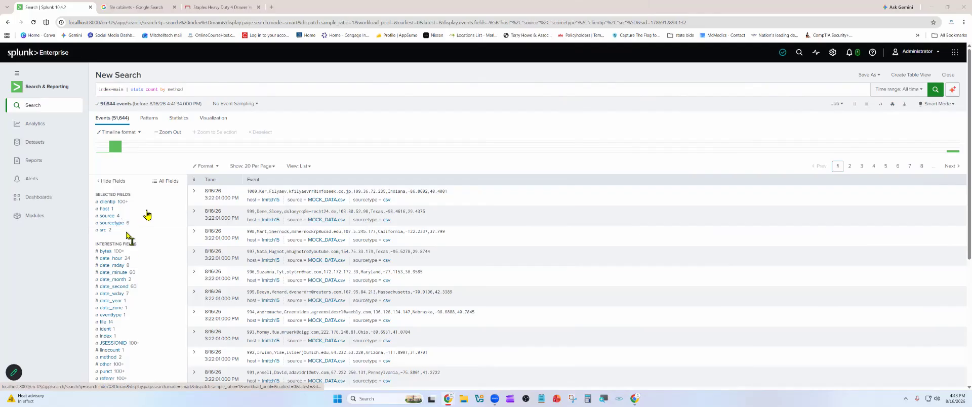
scroll(159, 210, "down", 2)
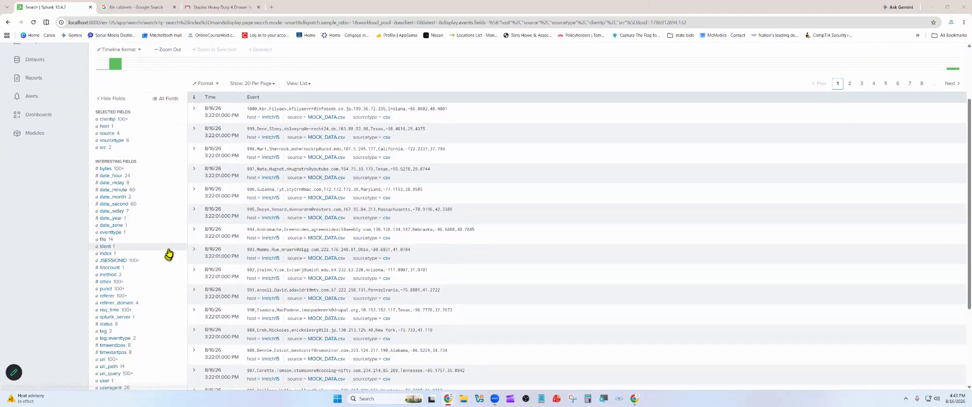
scroll(181, 198, "up", 1)
scroll(181, 196, "up", 1)
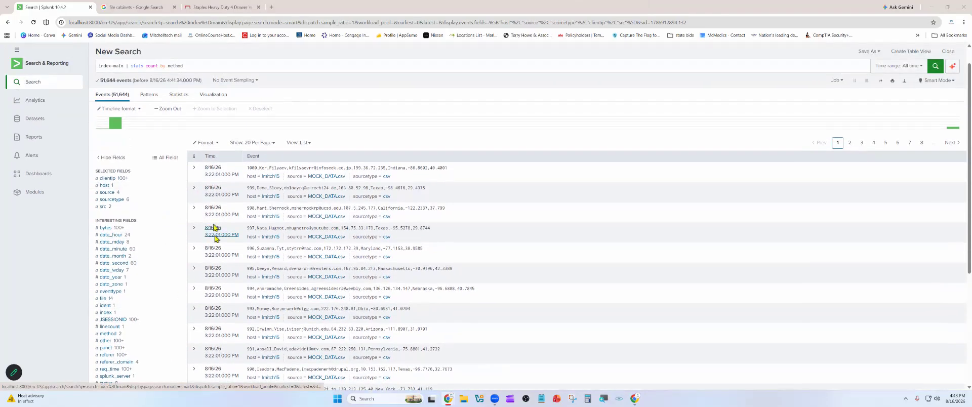
scroll(223, 263, "up", 1)
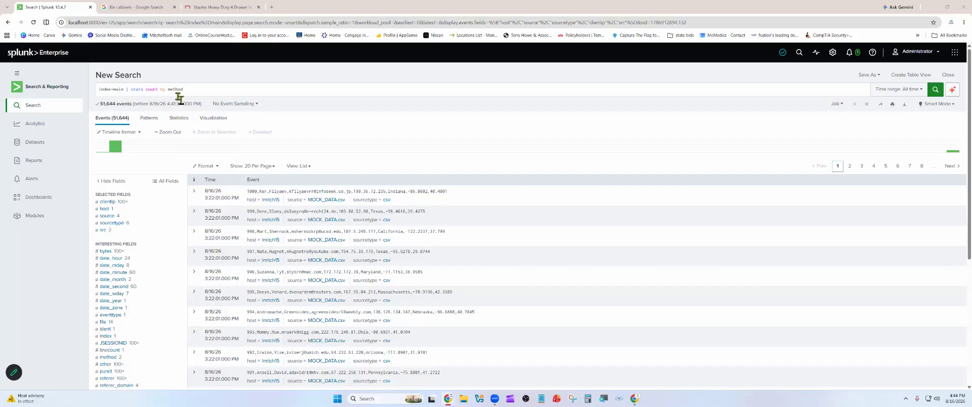
left_click(935, 89)
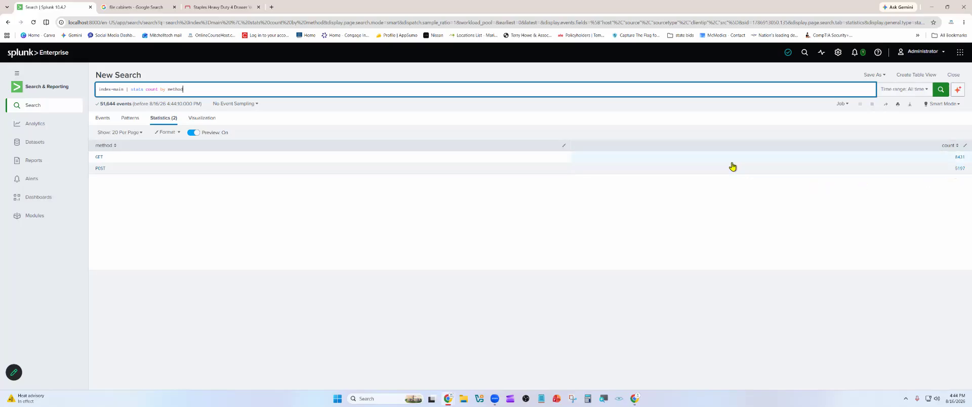
- Drill down from the method statistics to the POST events and look through the matching log entries
left_click(102, 169)
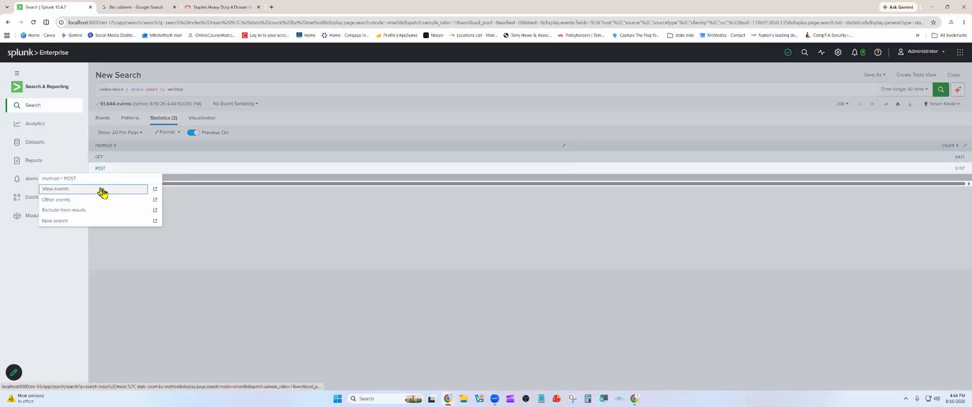
left_click(101, 189)
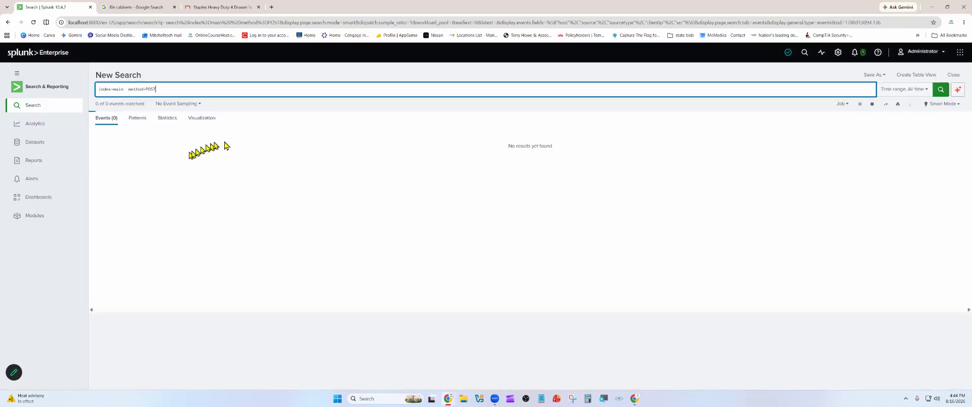
scroll(250, 178, "down", 1)
scroll(262, 193, "down", 2)
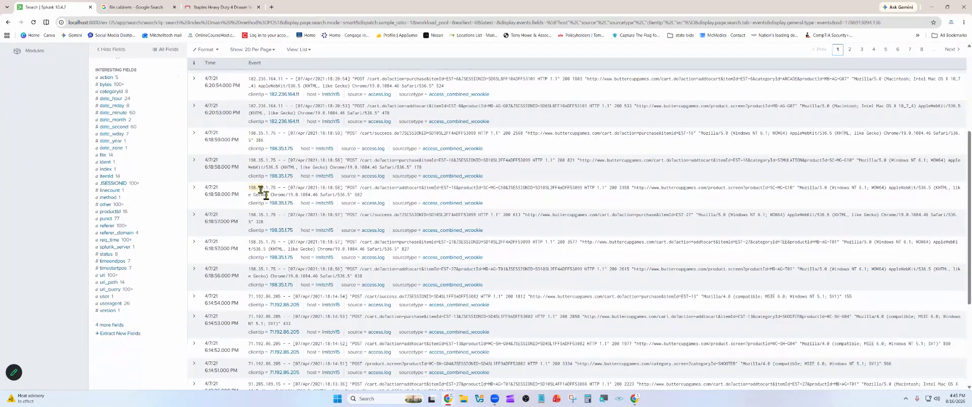
scroll(285, 193, "up", 4)
scroll(286, 194, "up", 2)
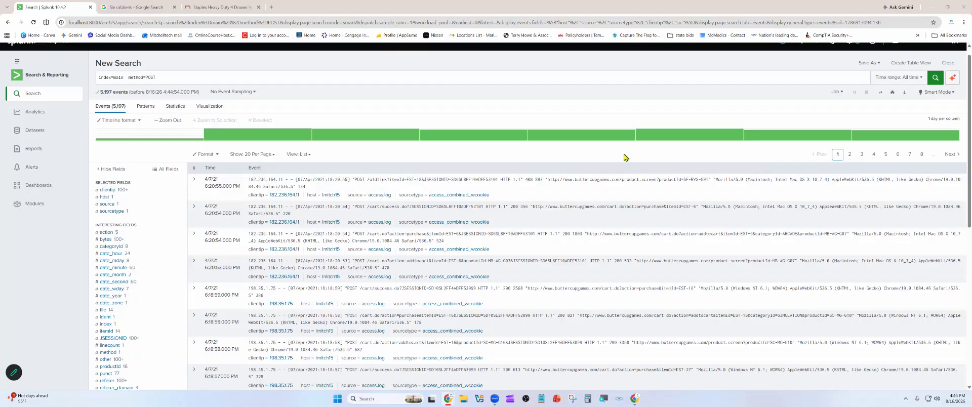
- Replace the query with index=main | stats count by clientip | sort - count and run it
left_click_drag(183, 80, 77, 86)
left_click(132, 76)
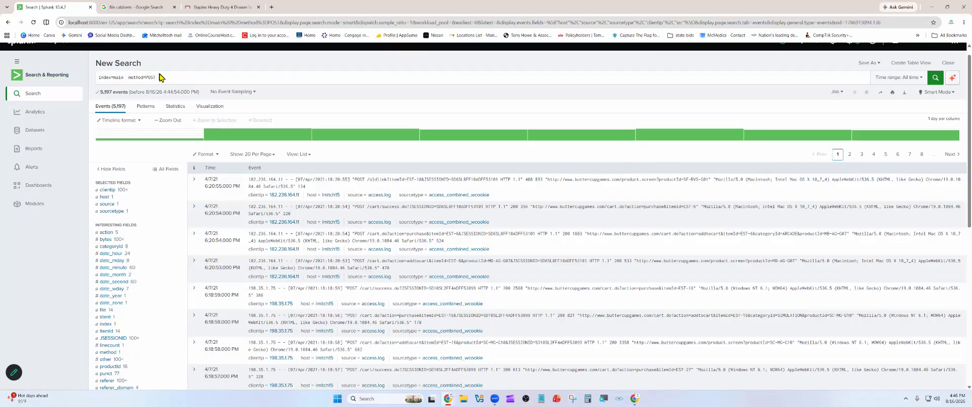
left_click_drag(163, 80, 76, 82)
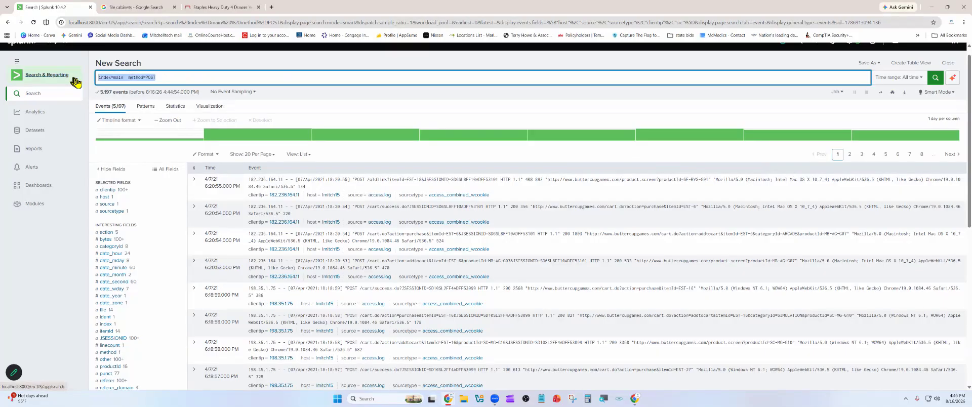
type("index=main | stats count by clientip | sort - count")
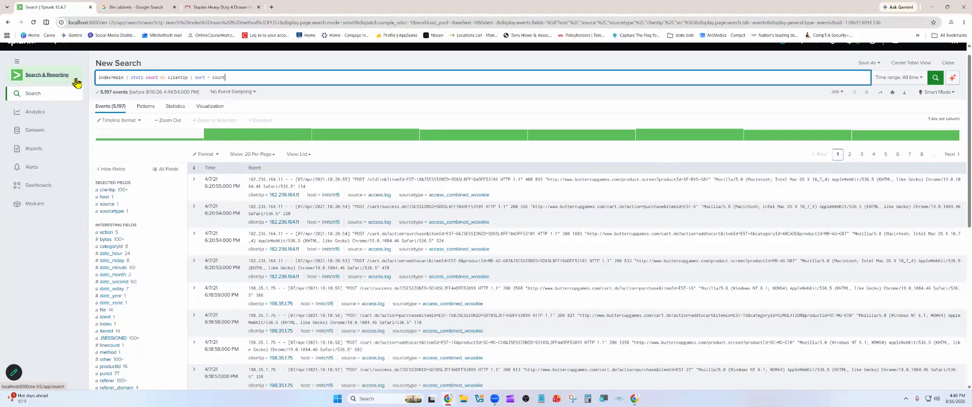
left_click(936, 78)
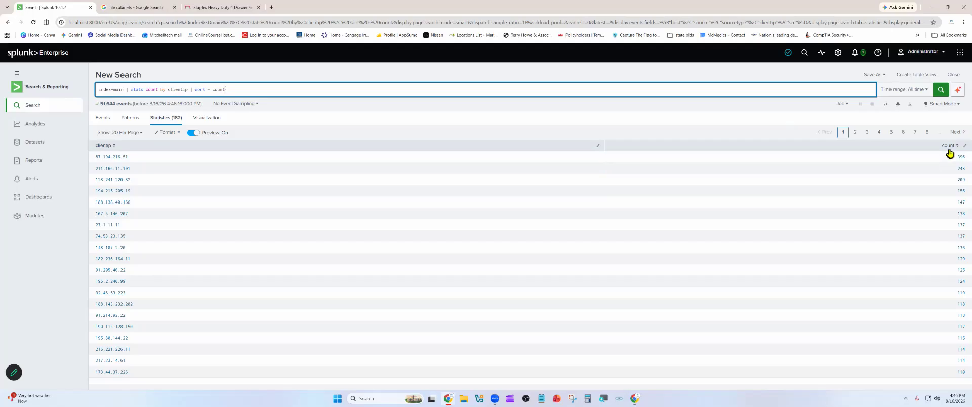
- Drill down from the client IP statistics to the events of 87.194.216.51 and look through them
left_click(112, 157)
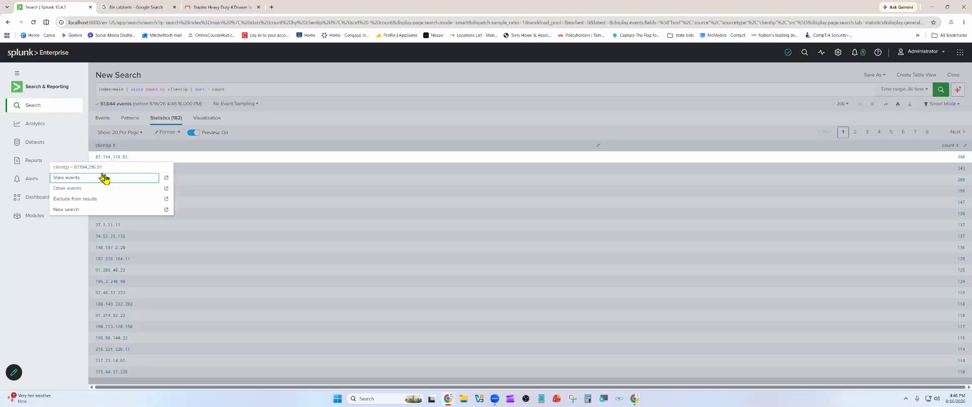
left_click(73, 181)
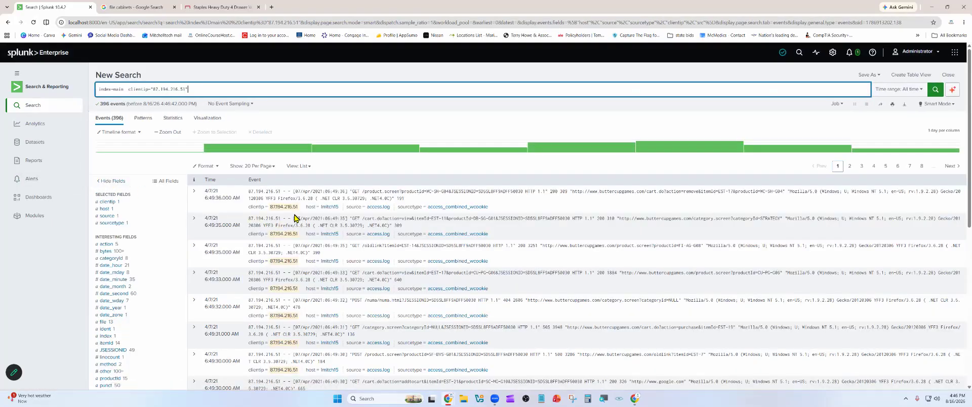
scroll(282, 220, "down", 2)
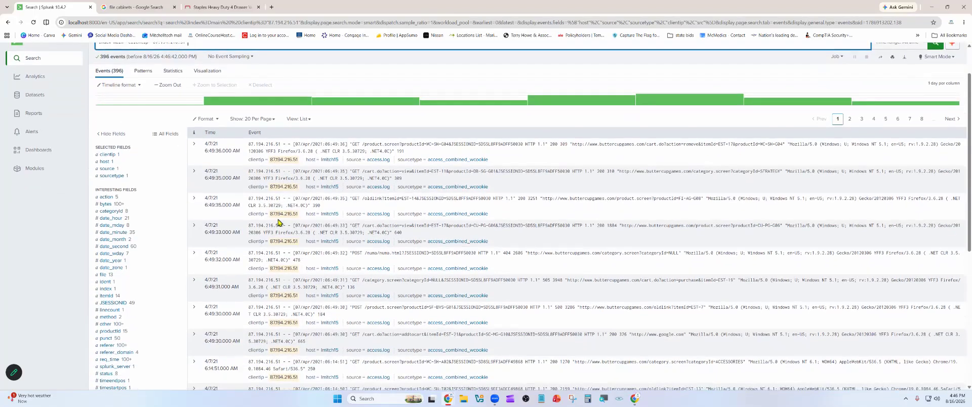
scroll(279, 222, "down", 2)
scroll(280, 223, "down", 4)
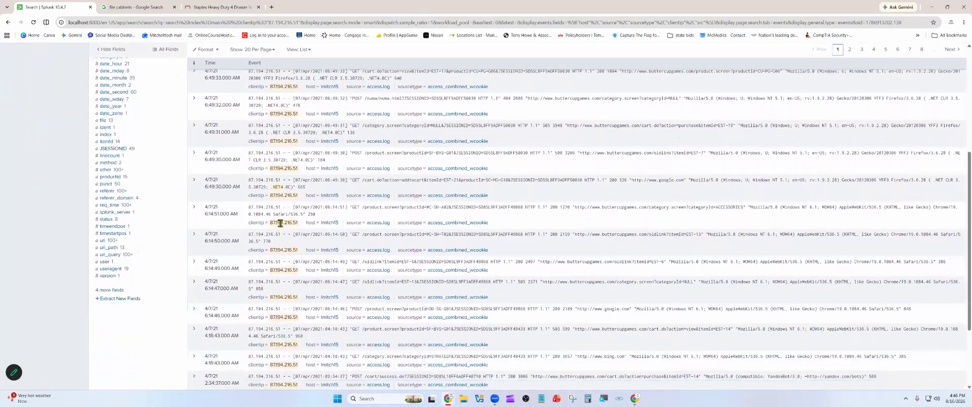
scroll(280, 223, "down", 2)
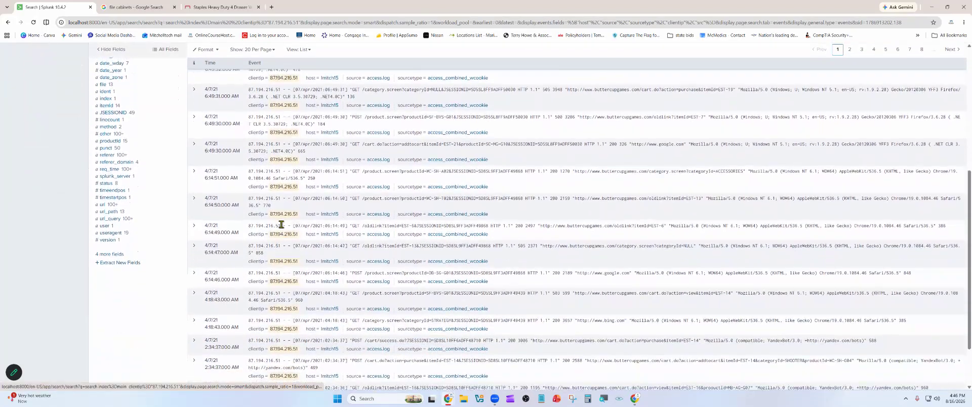
scroll(281, 224, "up", 4)
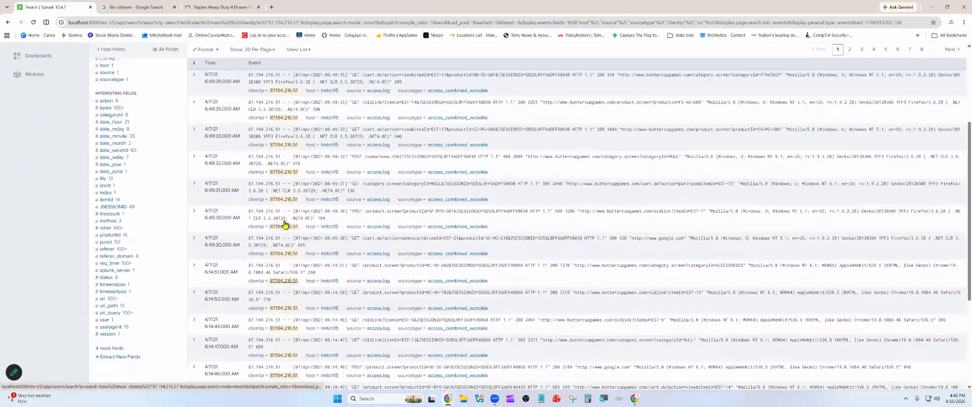
scroll(284, 225, "up", 5)
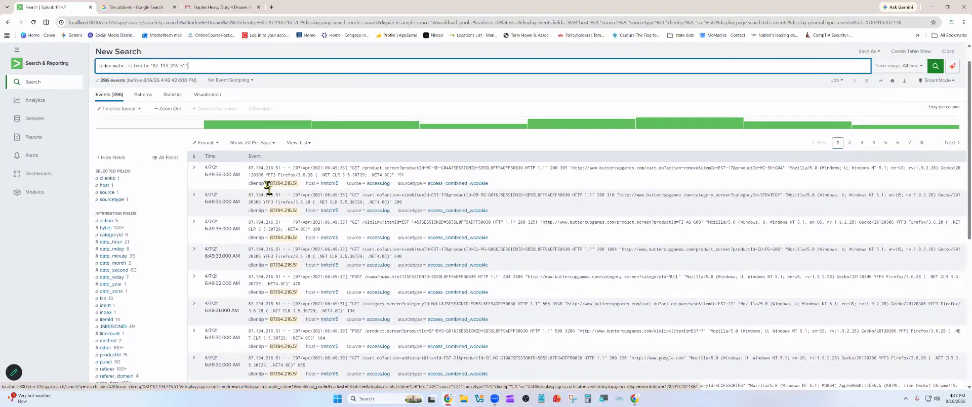
- Examine the clientip field of the first event and the request methods and requested pages in the remaining events
left_click(248, 185)
left_click_drag(248, 186, 297, 184)
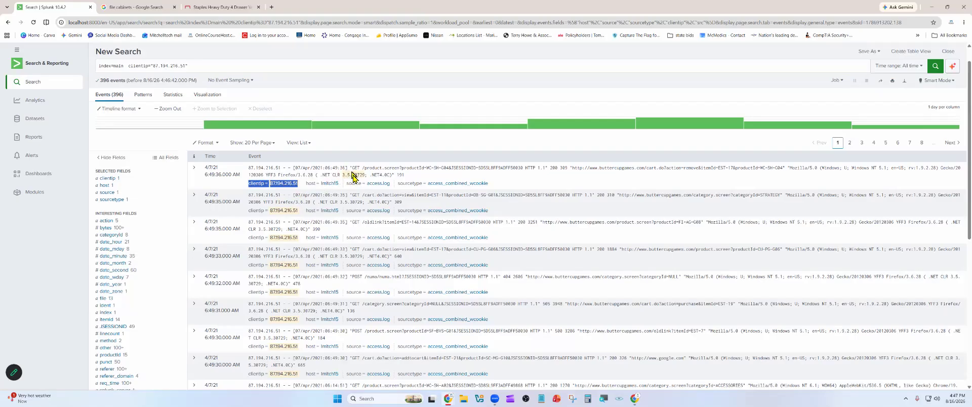
left_click(355, 172)
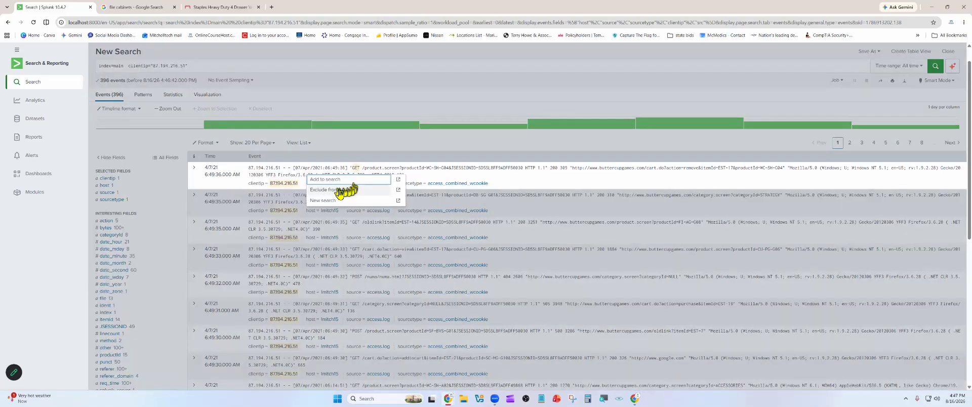
left_click(362, 162)
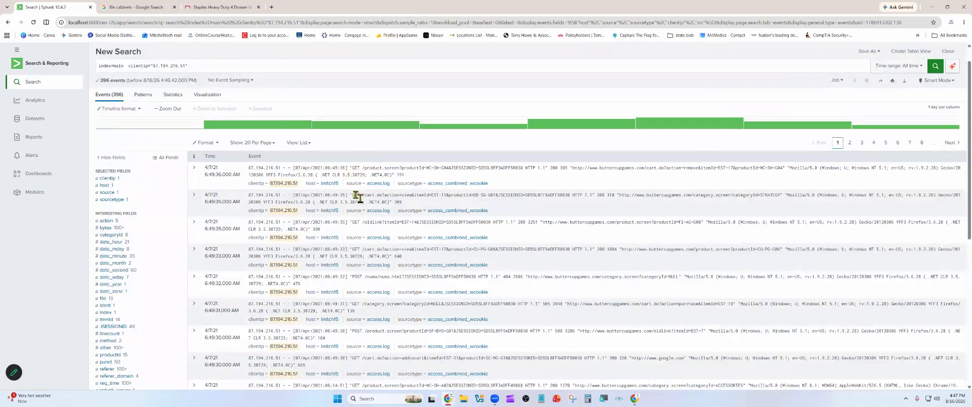
scroll(357, 205, "down", 2)
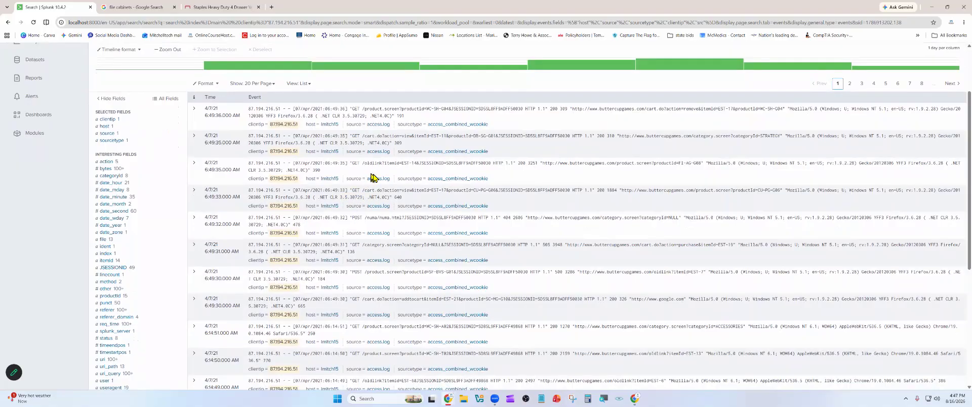
scroll(367, 214, "down", 2)
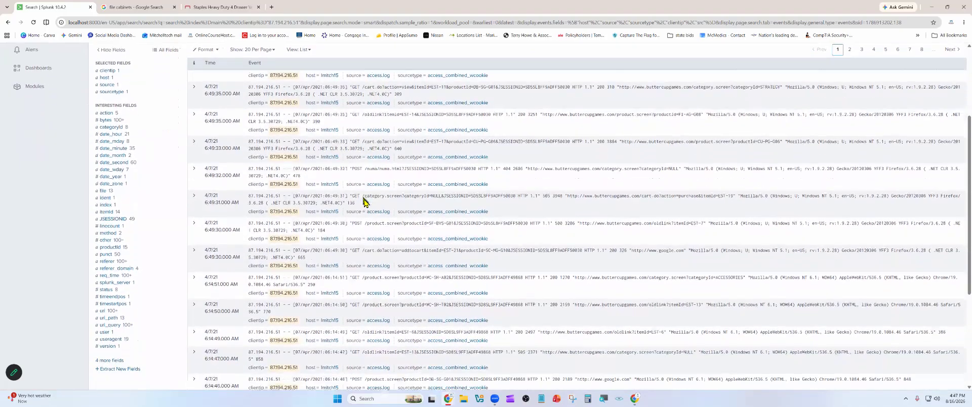
scroll(363, 212, "down", 1)
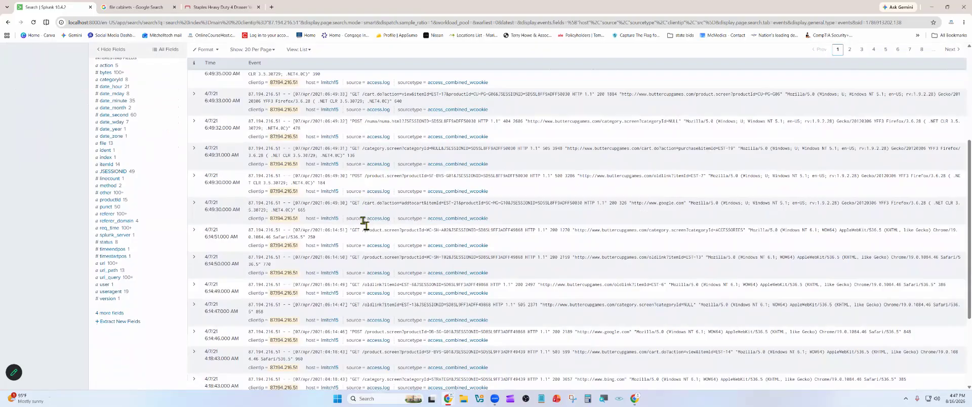
scroll(364, 223, "down", 2)
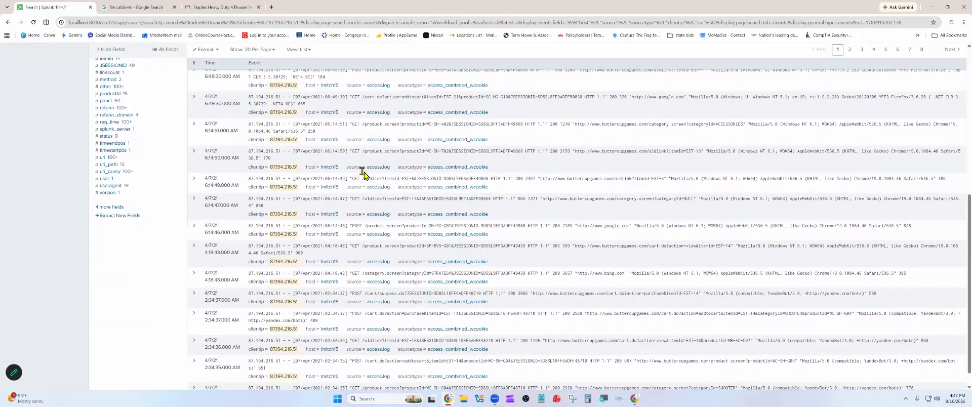
scroll(363, 175, "down", 1)
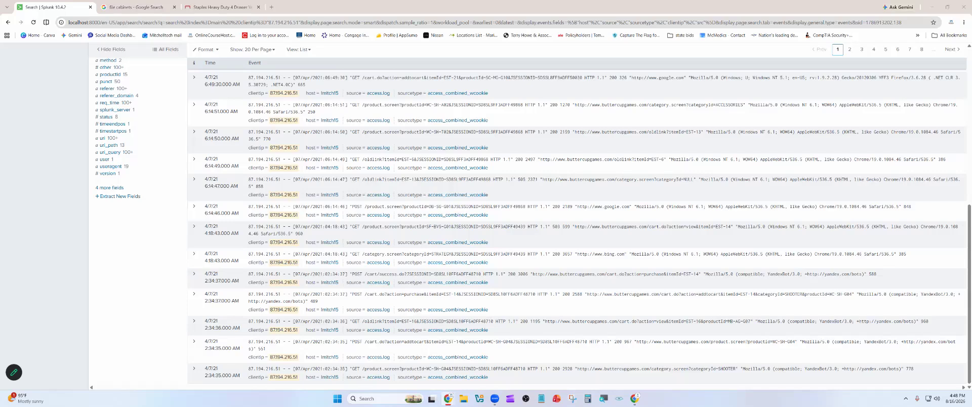
- Replace the query with index=main | stats count by uri | sort - count and run it
scroll(567, 162, "up", 6)
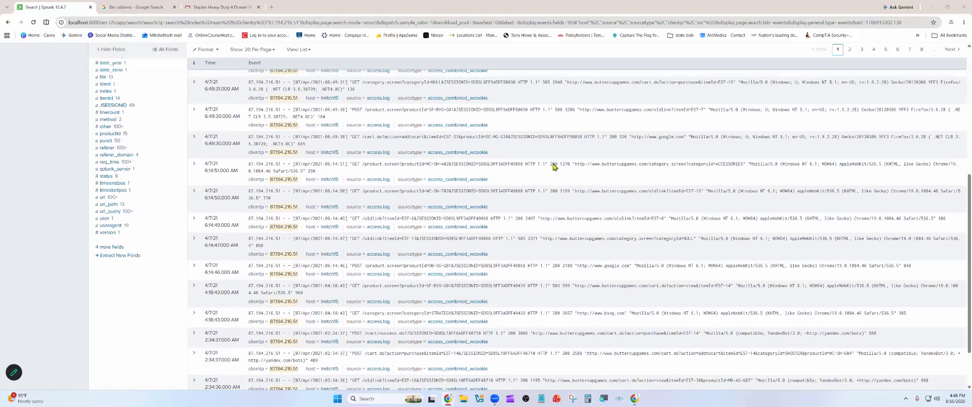
scroll(552, 167, "up", 1)
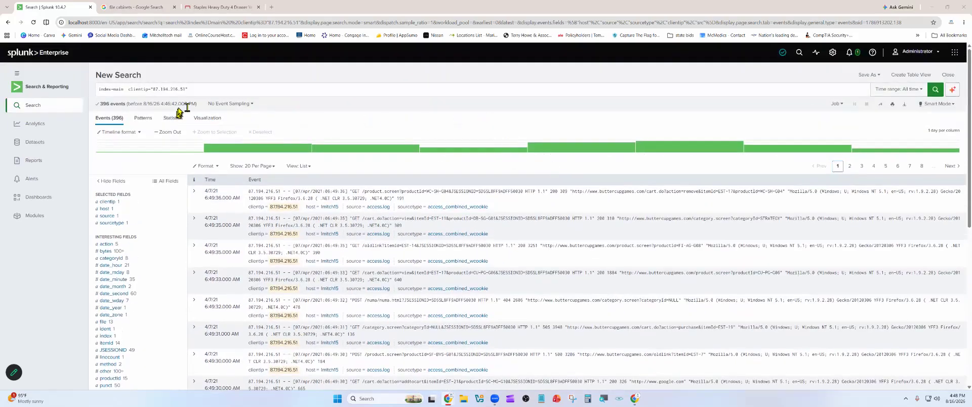
left_click_drag(188, 90, 96, 94)
right_click(104, 95)
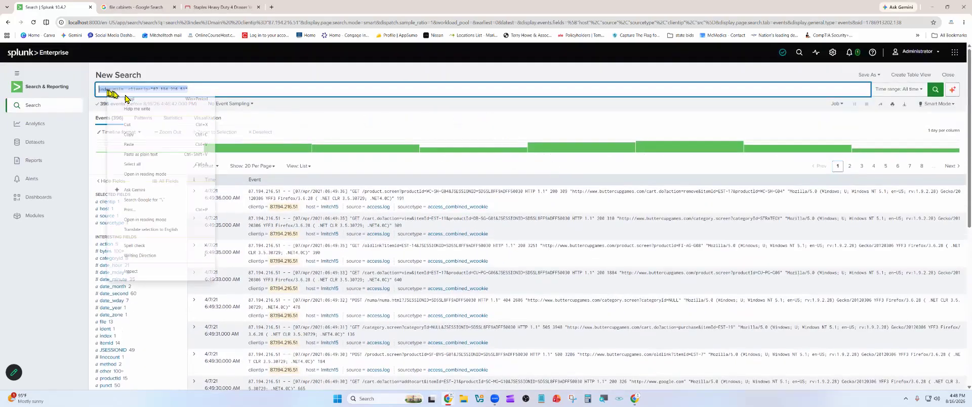
left_click(156, 155)
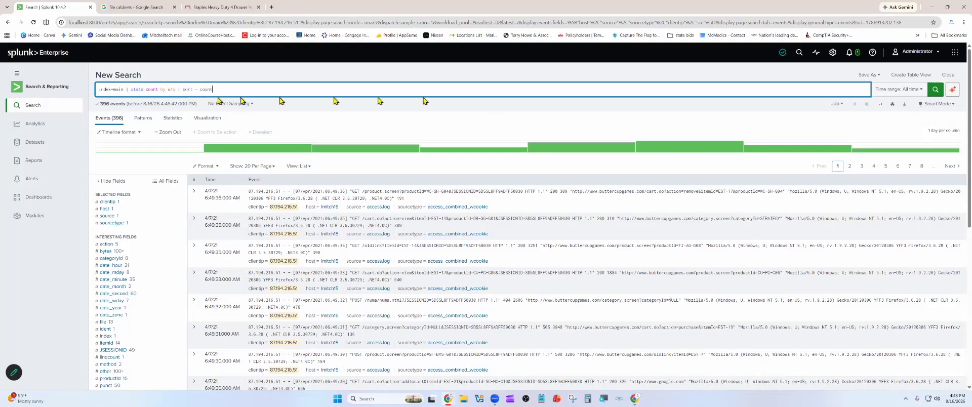
left_click(936, 88)
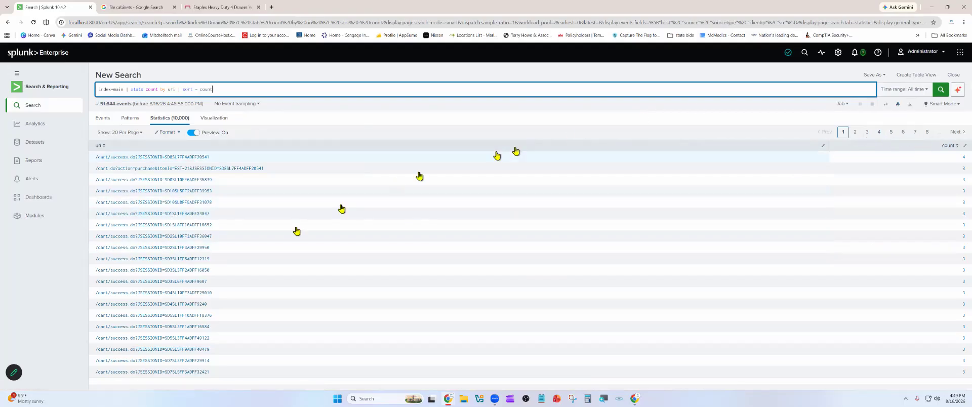
- Look through pages 2, 3 and 5 of the URI statistics and return to the first page
left_click(854, 133)
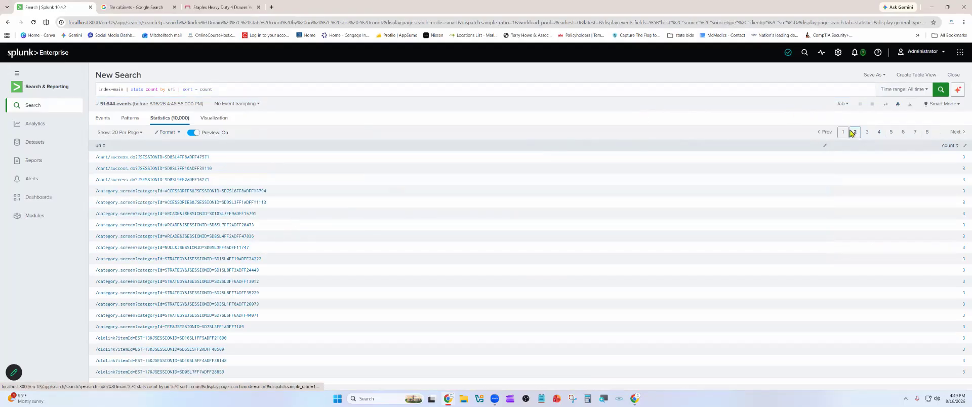
left_click(867, 132)
left_click(891, 133)
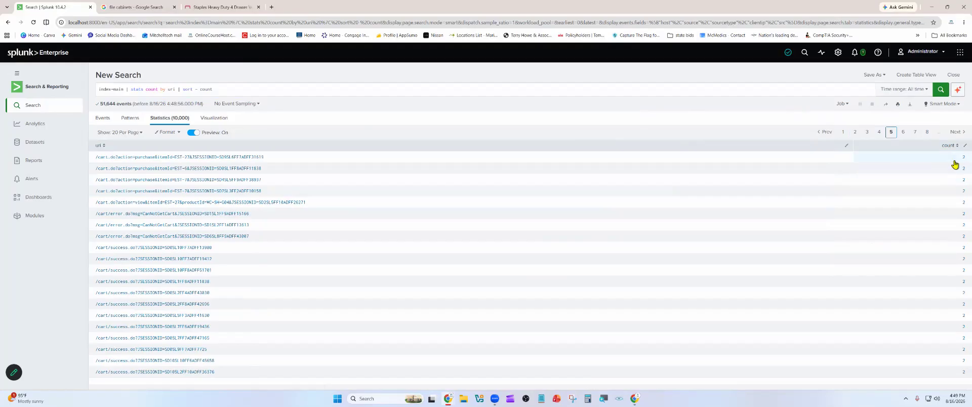
left_click(854, 132)
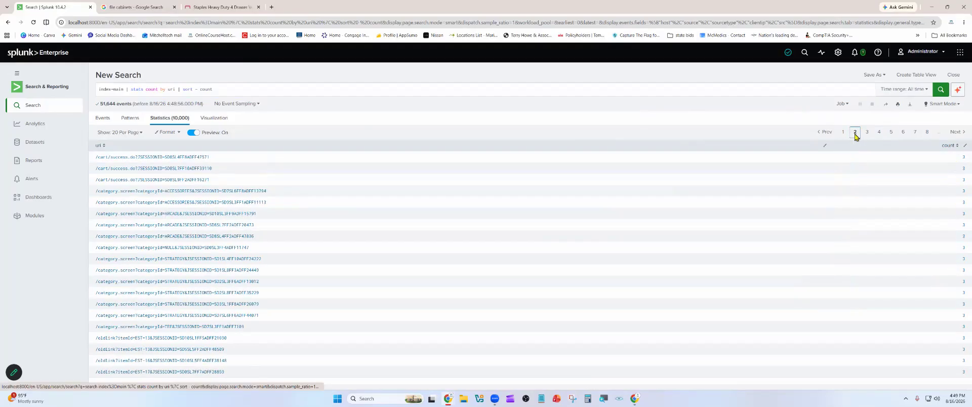
left_click(843, 133)
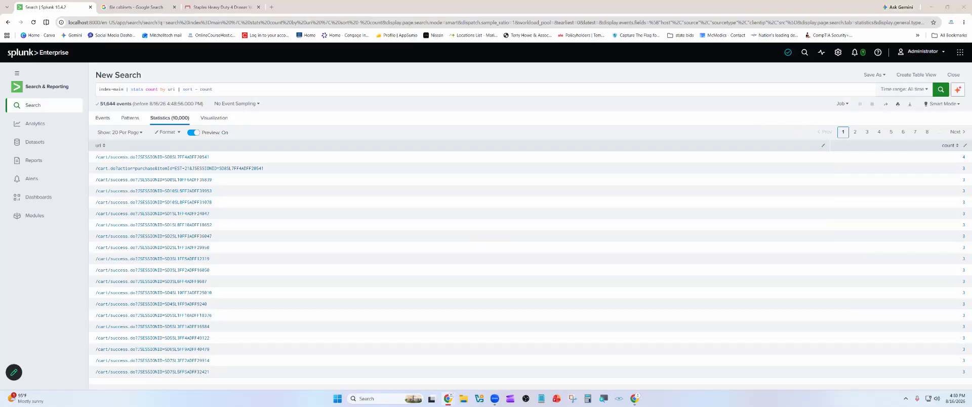
- Review the search commands in the "splunk basic commands" Google Docs document and close its window
scroll(577, 179, "down", 4)
scroll(586, 275, "up", 3)
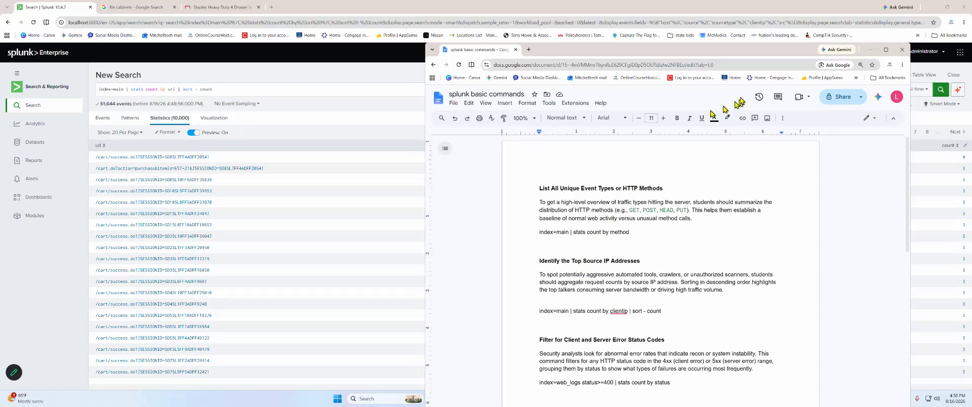
left_click_drag(701, 51, 655, 47)
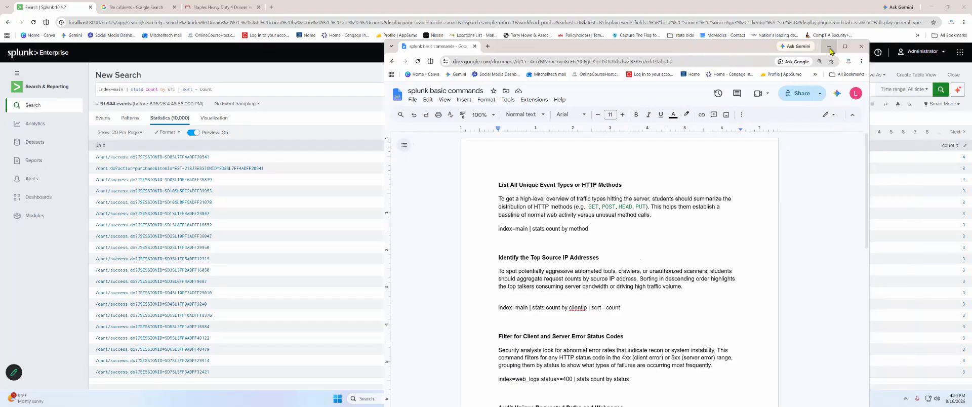
scroll(549, 243, "down", 2)
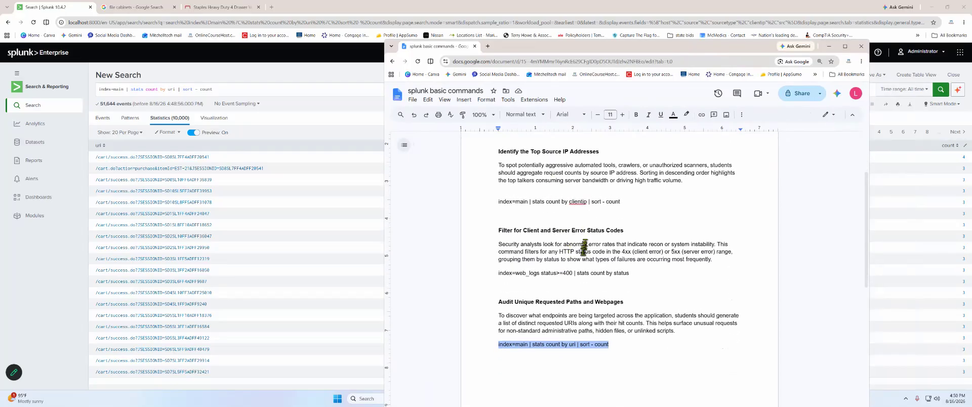
left_click(862, 46)
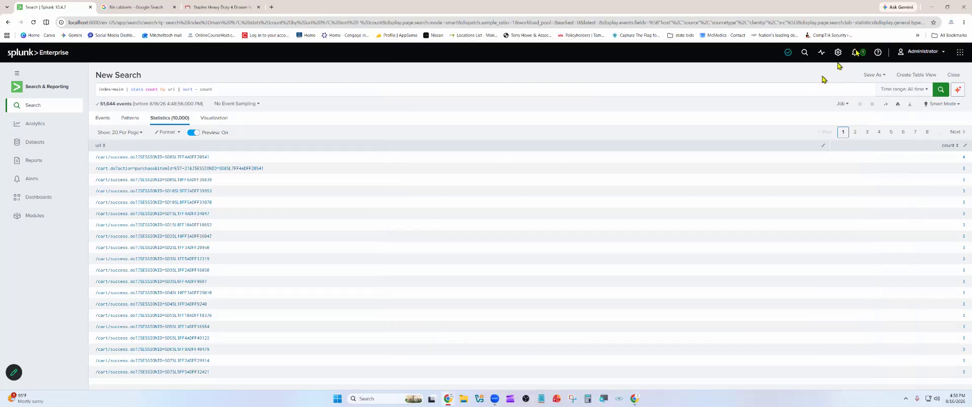
mouse_move(953, 14)
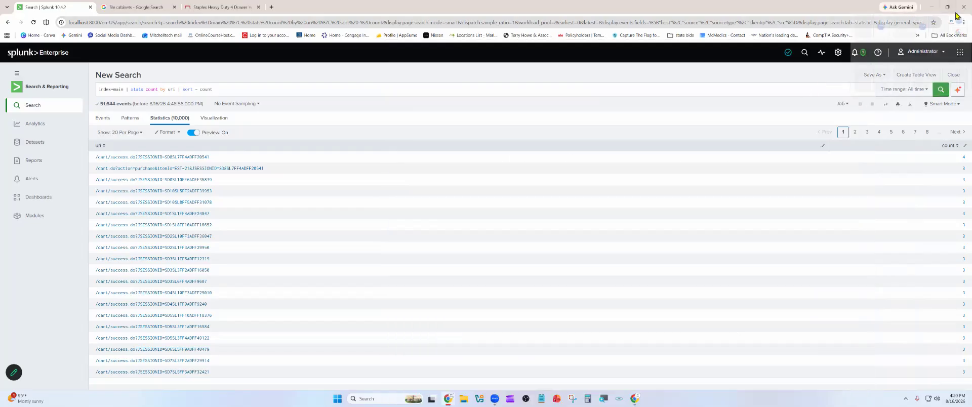